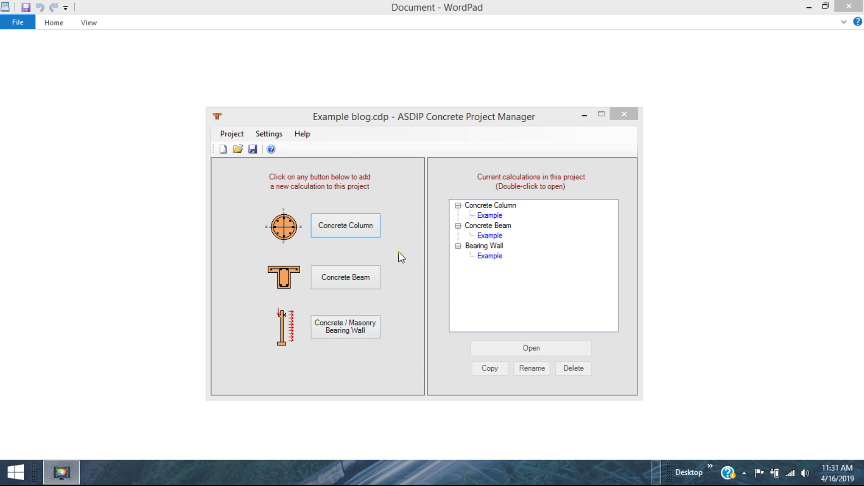
# - Add a test column calculation 'dfghsgfhs', delete it, then open the Concrete Column Example
pyautogui.click(347, 226)
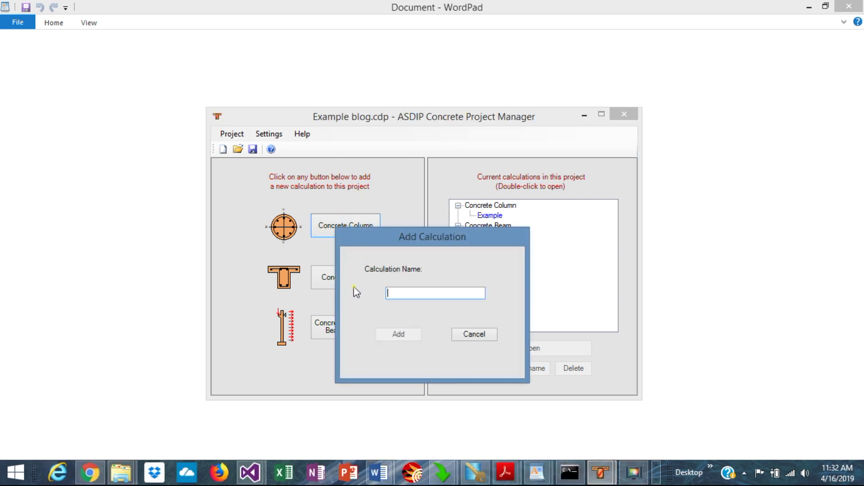
pyautogui.write('dfghsgfhs')
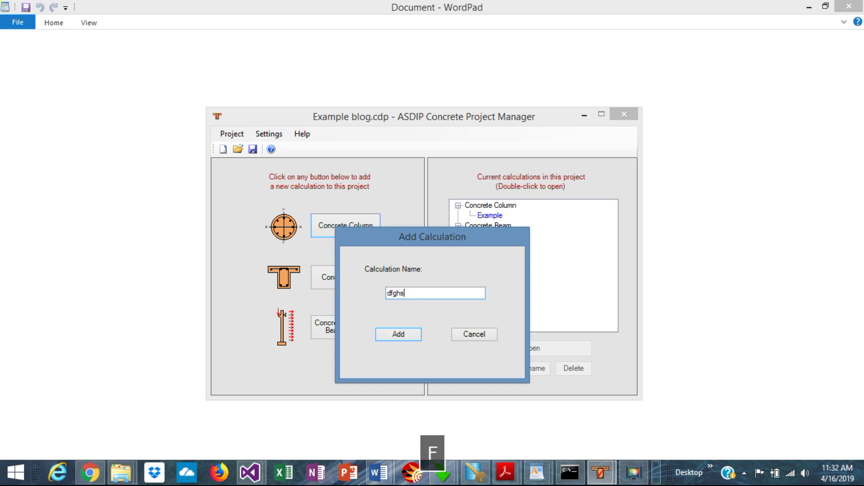
pyautogui.click(398, 335)
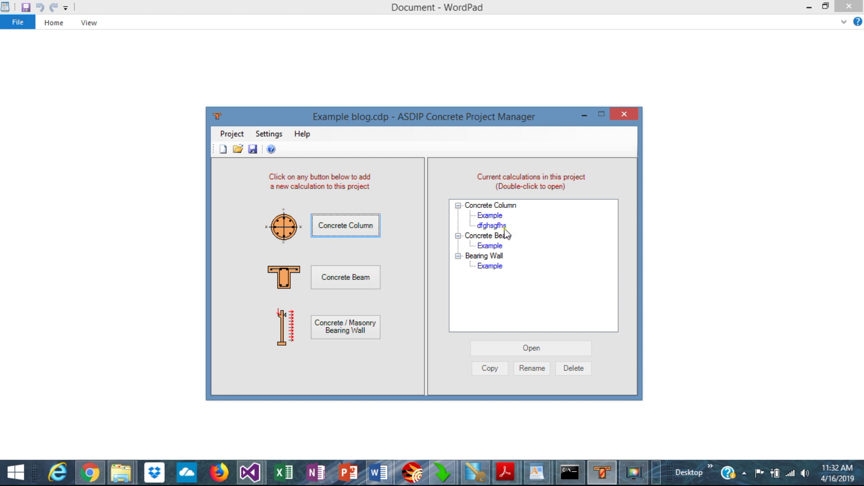
pyautogui.click(494, 226)
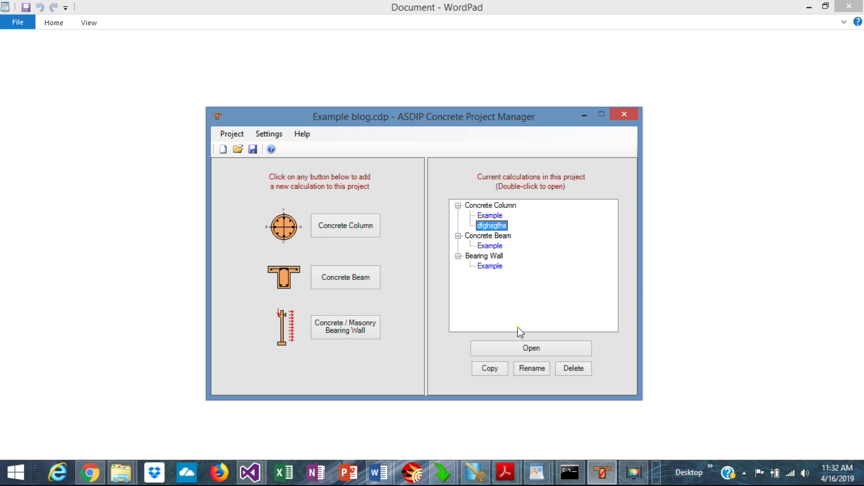
pyautogui.click(578, 369)
pyautogui.doubleClick(504, 207)
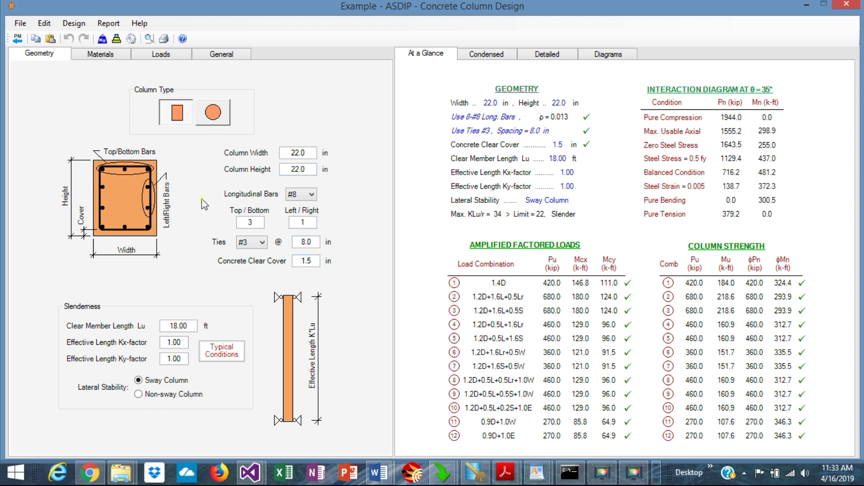
pyautogui.click(100, 57)
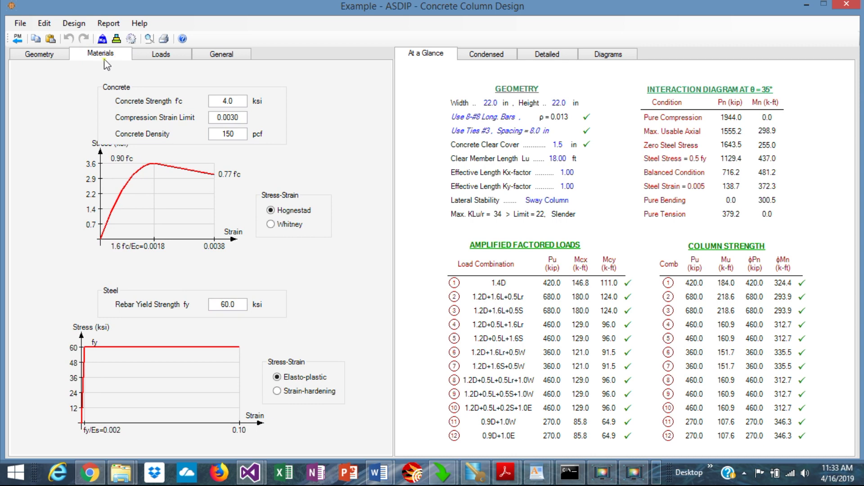
pyautogui.click(162, 58)
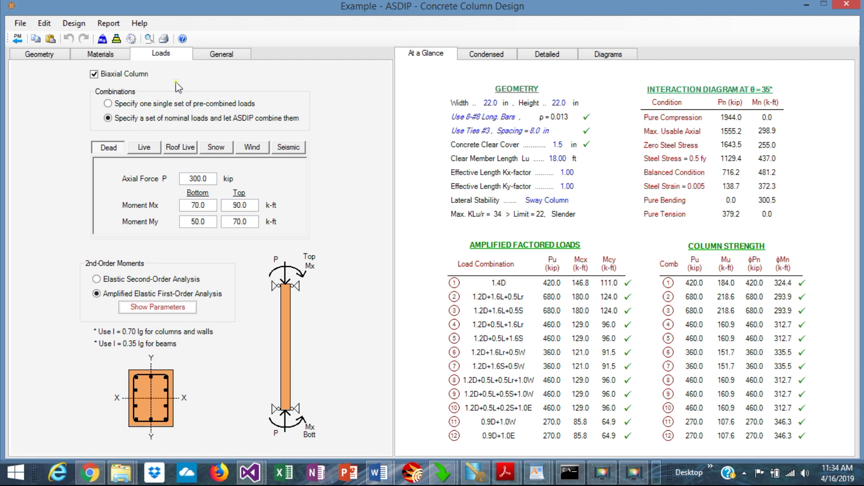
pyautogui.click(218, 55)
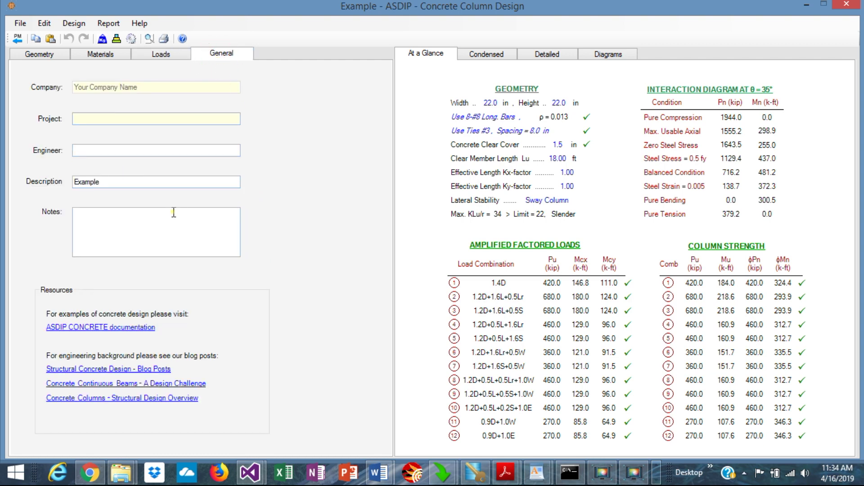
pyautogui.click(36, 56)
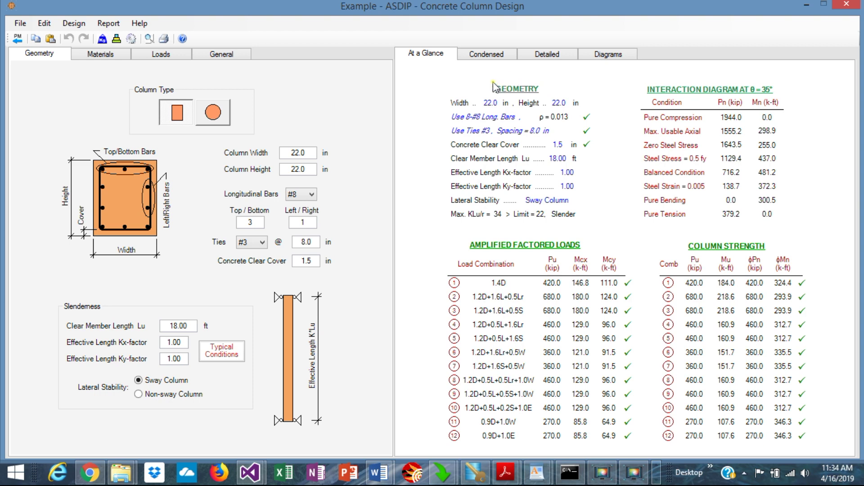
# - Scroll through the Condensed results report for the column
pyautogui.click(499, 54)
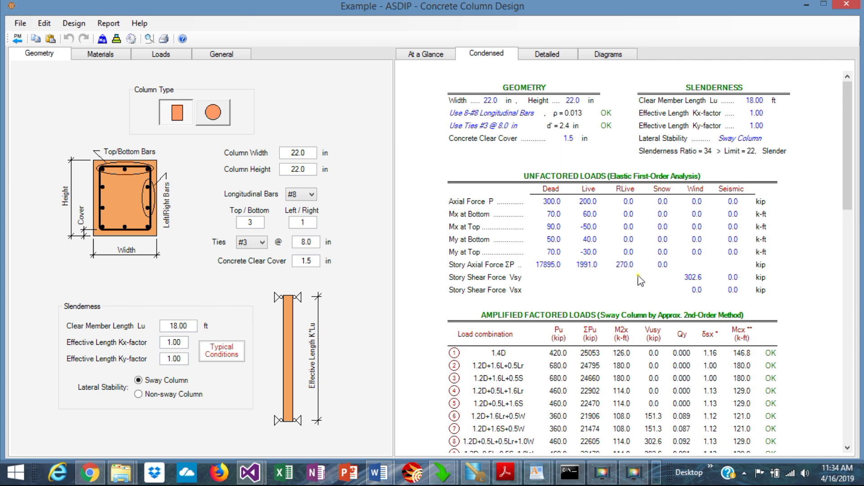
pyautogui.scroll(-5, 641, 281)
pyautogui.scroll(5, 640, 280)
pyautogui.scroll(-10, 796, 258)
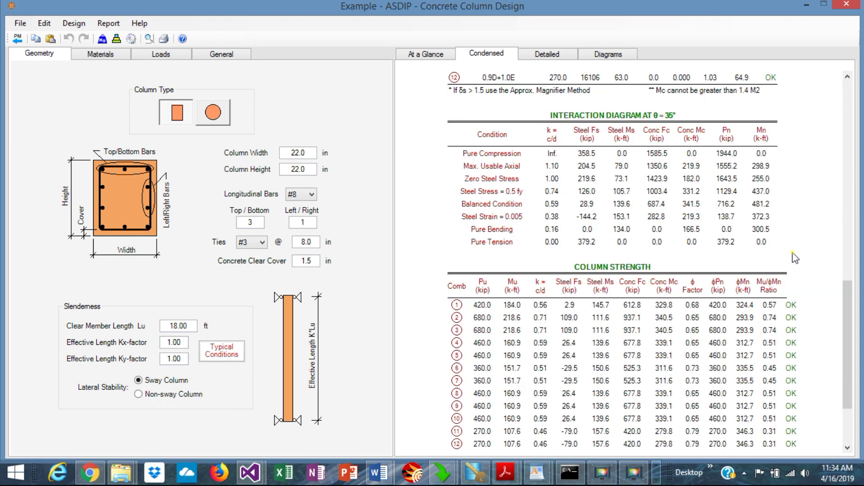
pyautogui.scroll(-3, 795, 258)
pyautogui.scroll(13, 793, 257)
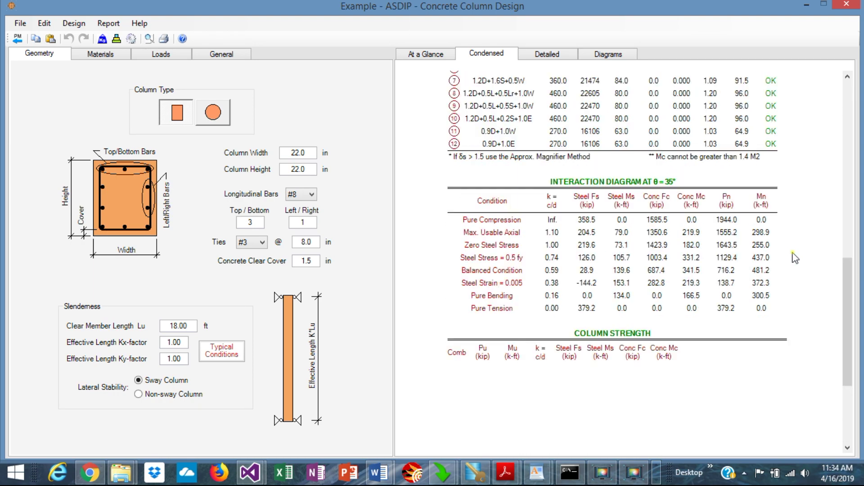
# - Read through the Detailed report's geometry, slenderness, loads and strength calculations
pyautogui.click(550, 54)
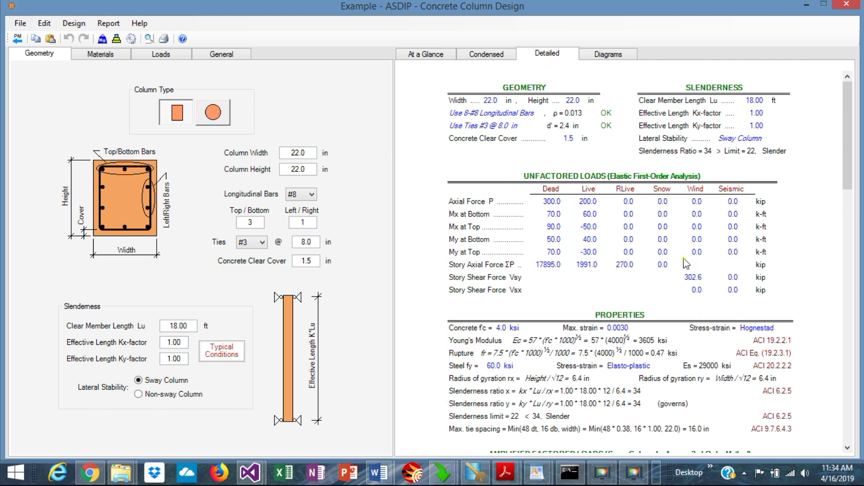
pyautogui.scroll(-3, 686, 264)
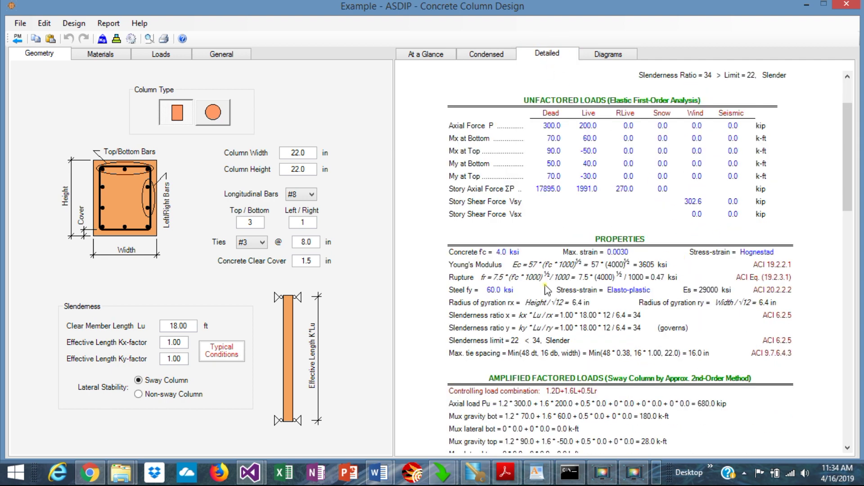
pyautogui.scroll(-10, 655, 345)
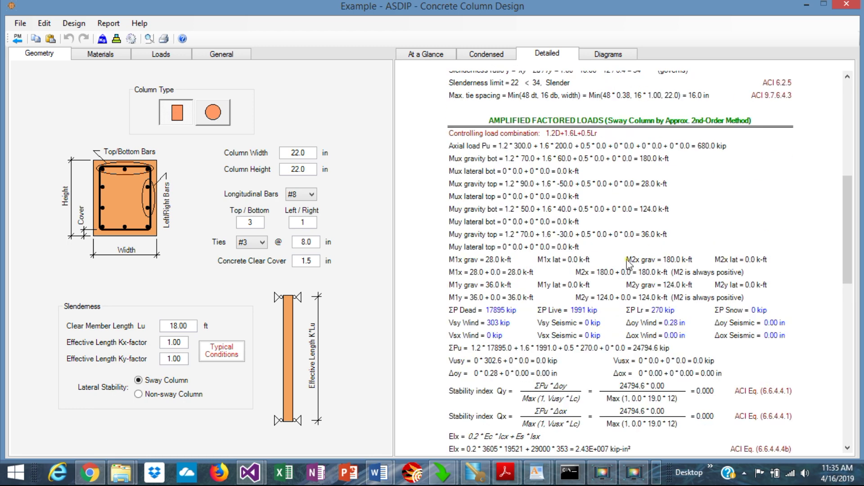
pyautogui.scroll(-6, 646, 377)
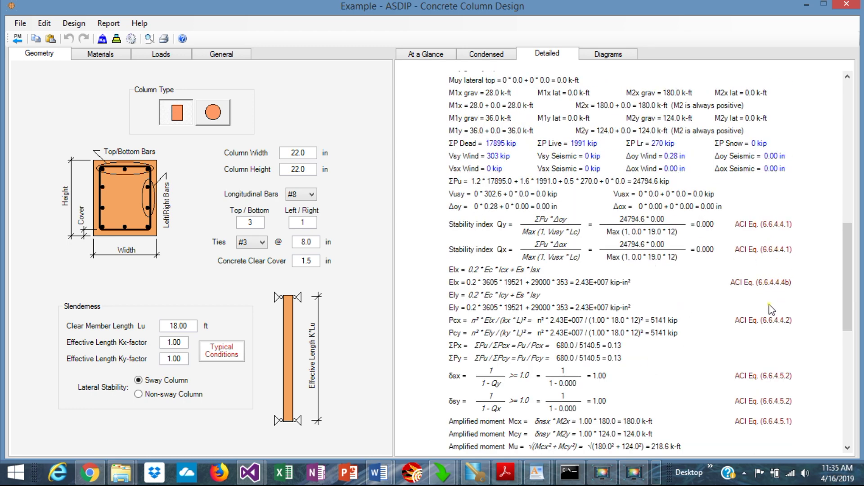
pyautogui.scroll(-8, 685, 336)
pyautogui.scroll(-7, 685, 337)
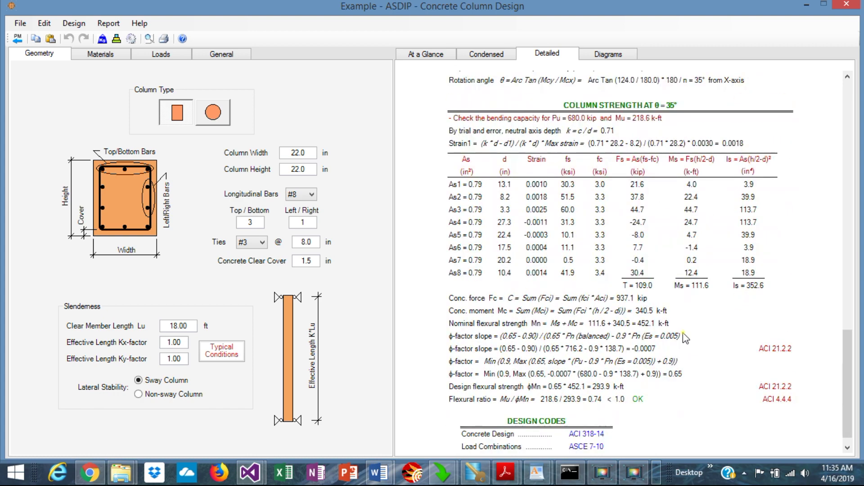
pyautogui.scroll(20, 685, 338)
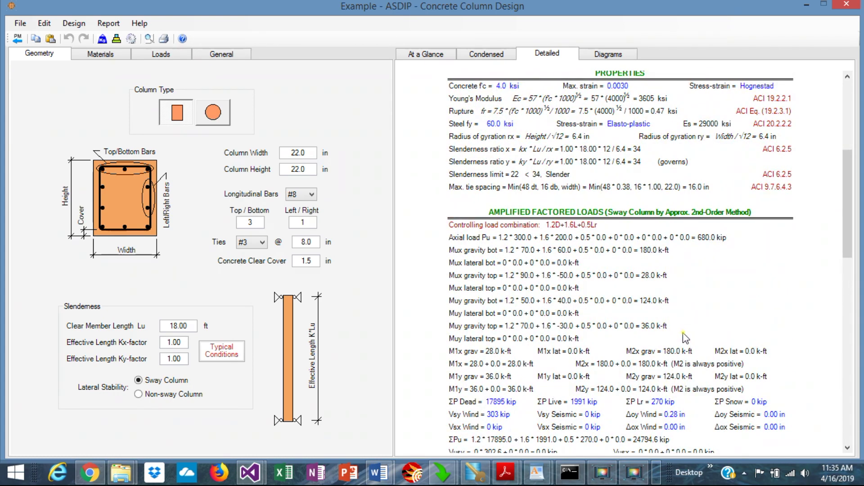
pyautogui.scroll(9, 685, 338)
pyautogui.scroll(-12, 685, 337)
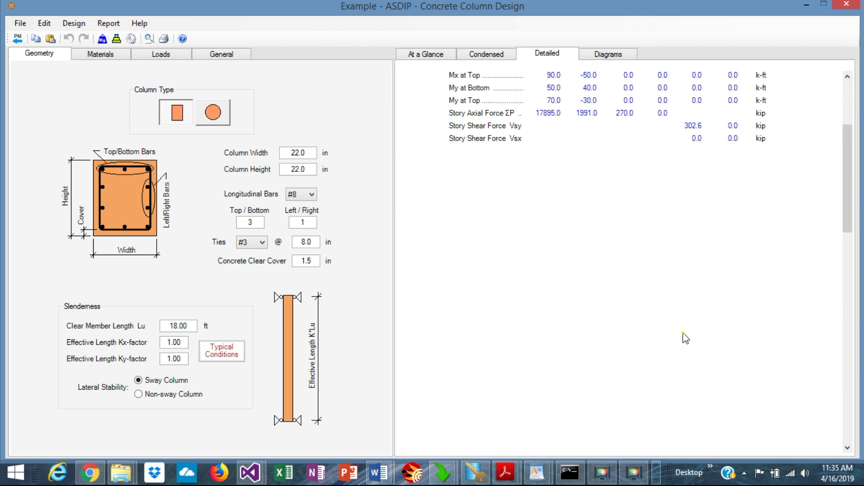
pyautogui.scroll(12, 685, 338)
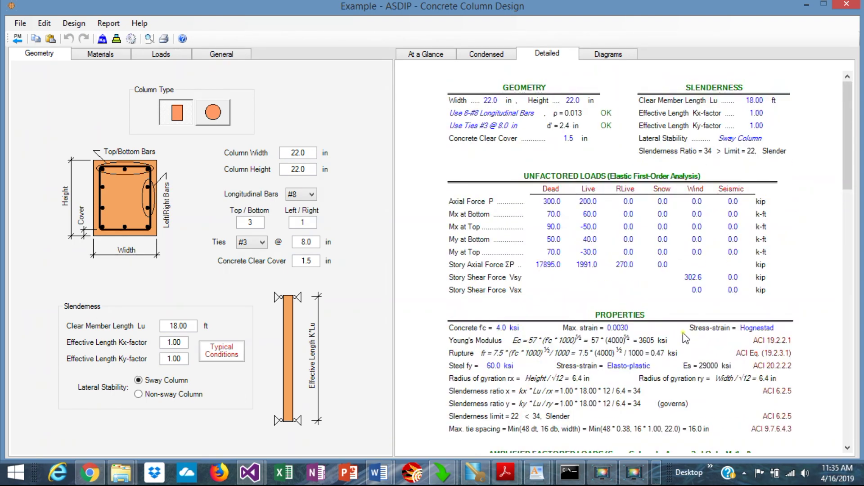
pyautogui.click(623, 57)
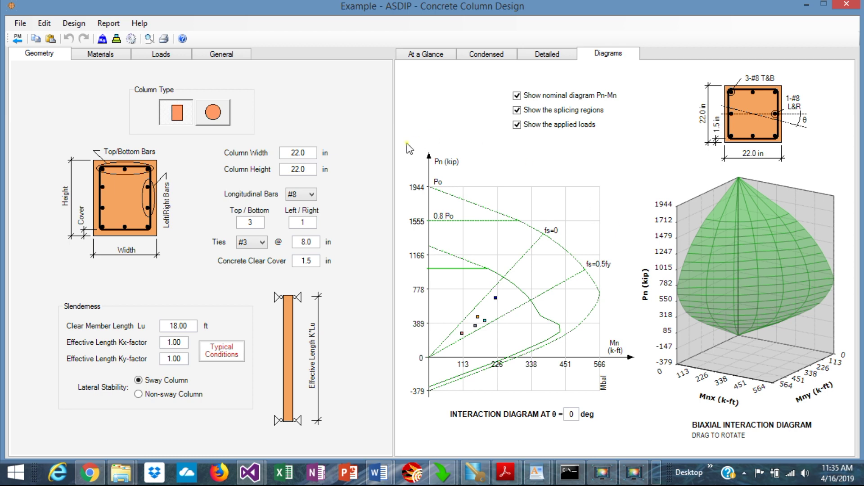
# - Switch back to the At a Glance summary showing every load combination passing
pyautogui.click(425, 54)
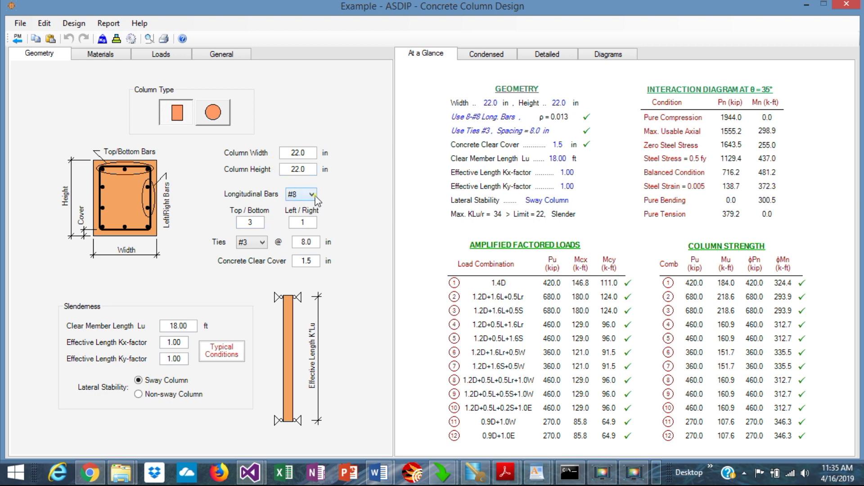
# - Review materials, toggle loads to pre-combined and back to nominal, then show sway magnification parameters
pyautogui.click(100, 54)
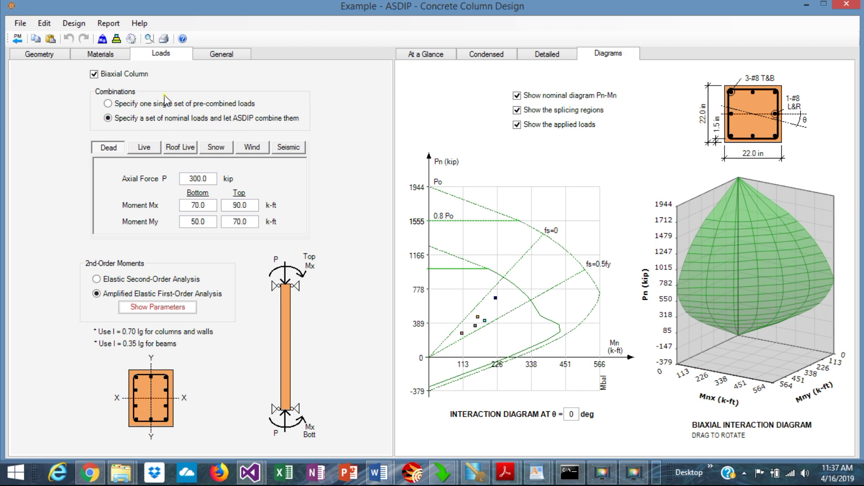
pyautogui.click(133, 106)
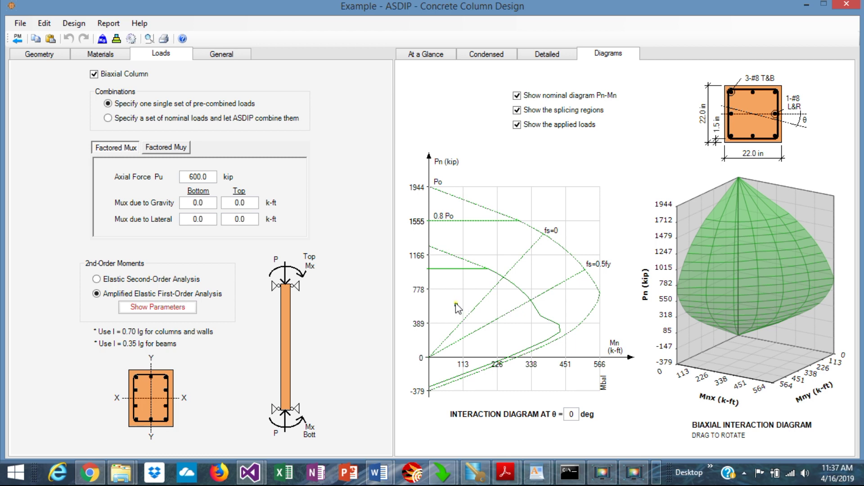
pyautogui.click(110, 118)
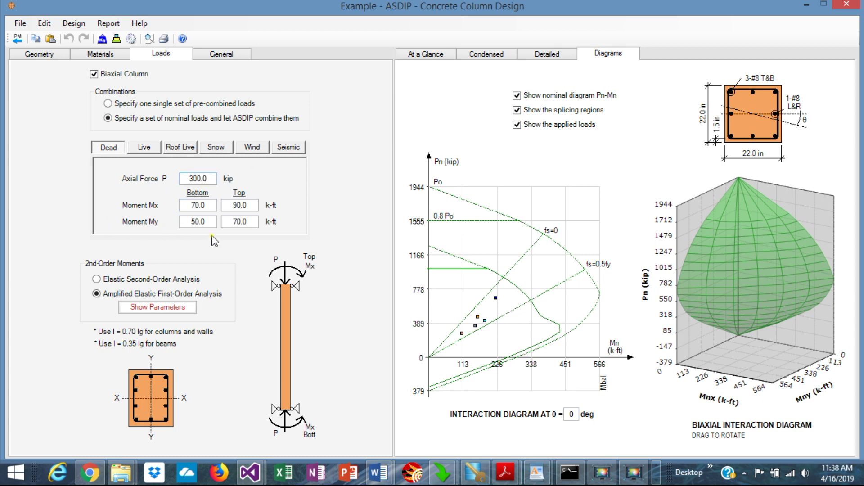
pyautogui.click(168, 308)
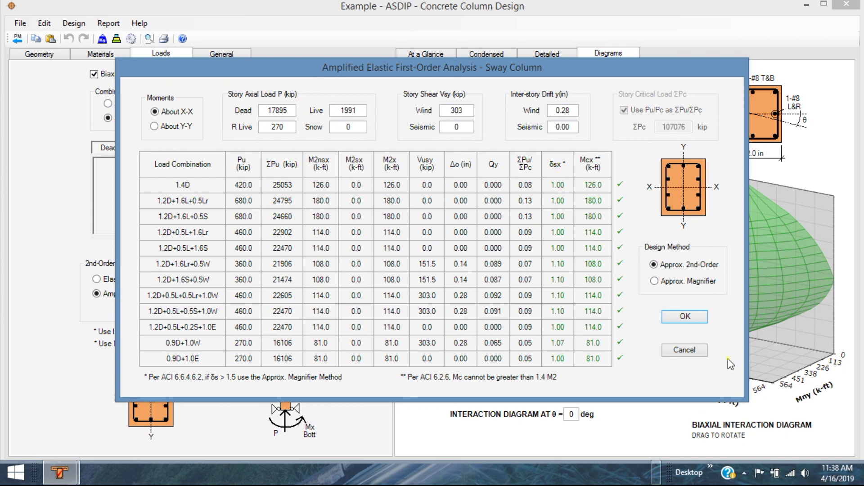
# - Close the amplification parameters and open Load Combinations, trying the ASCE 7-05 code
pyautogui.click(680, 350)
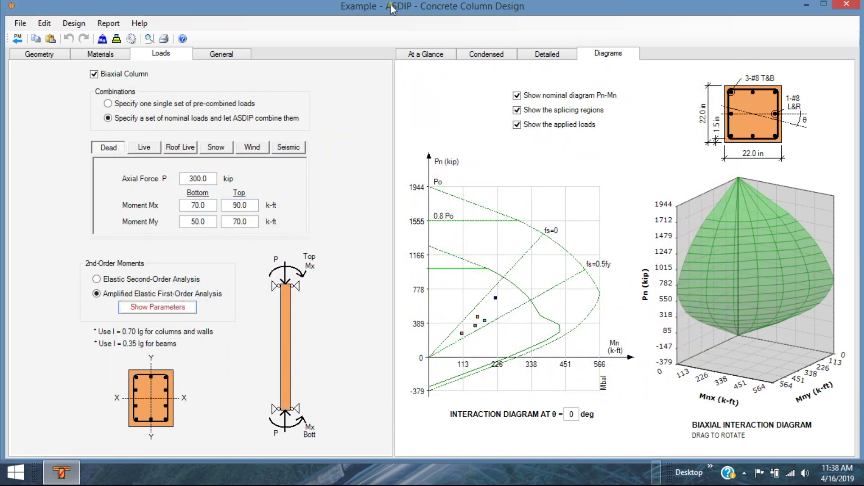
pyautogui.click(116, 39)
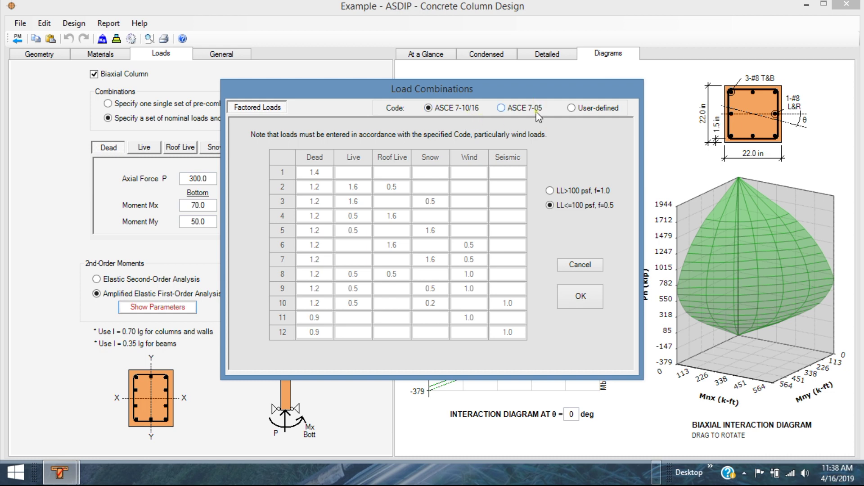
pyautogui.click(503, 111)
# - Switch the load combinations to User-defined and start filling the factor table with 1.5
pyautogui.click(428, 108)
pyautogui.click(571, 108)
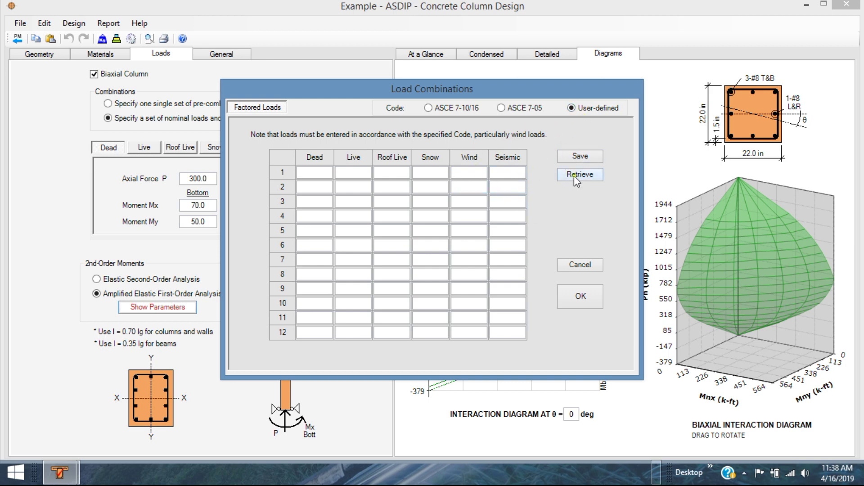
pyautogui.click(314, 173)
pyautogui.write('1.5')
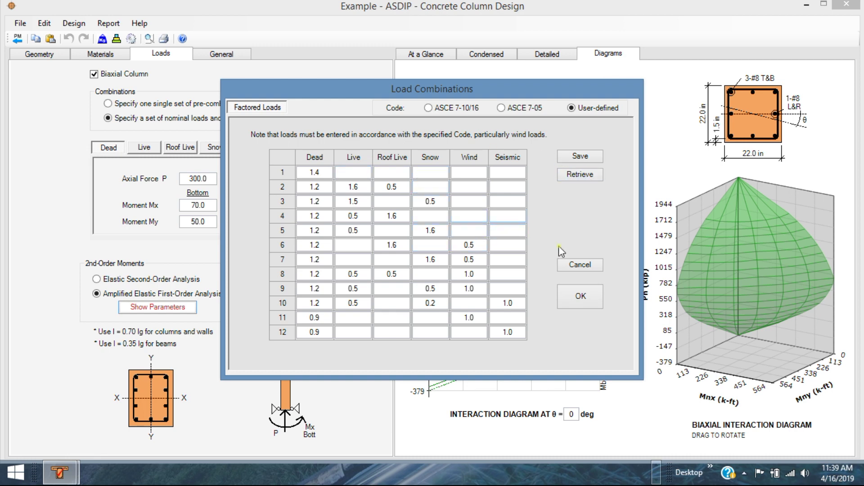
# - Apply the combinations, then page through the 4-page Condensed report preview and close it
pyautogui.click(561, 292)
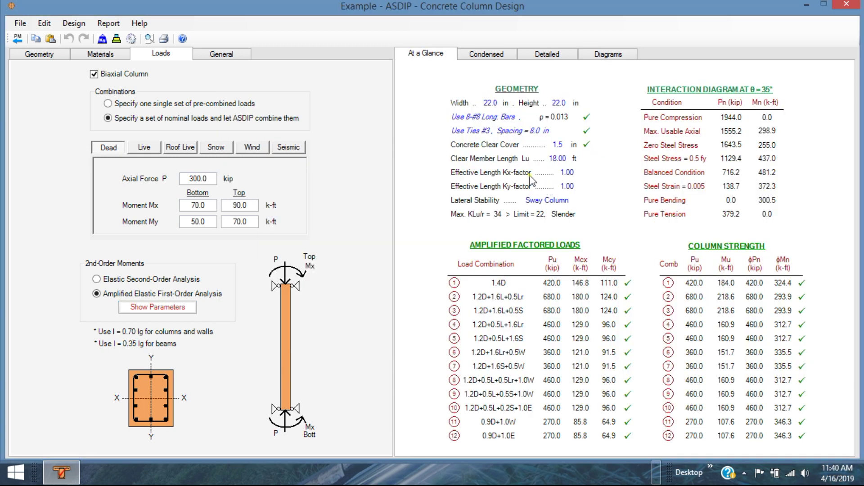
pyautogui.click(149, 39)
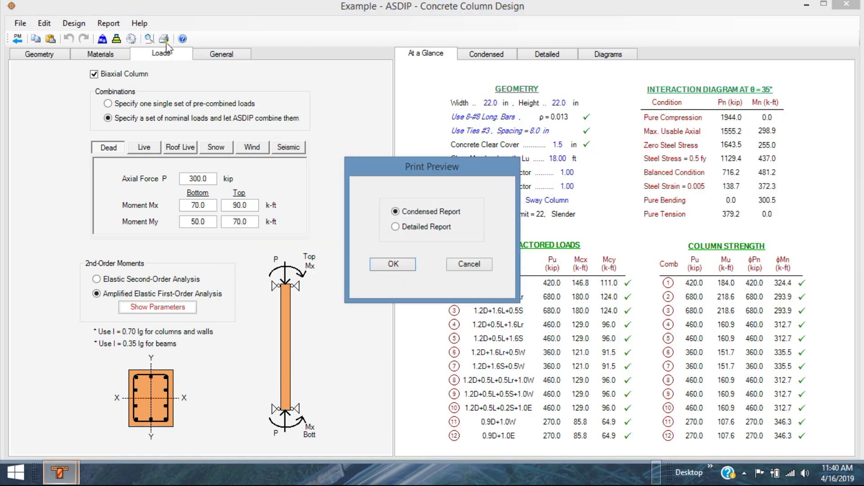
pyautogui.click(399, 264)
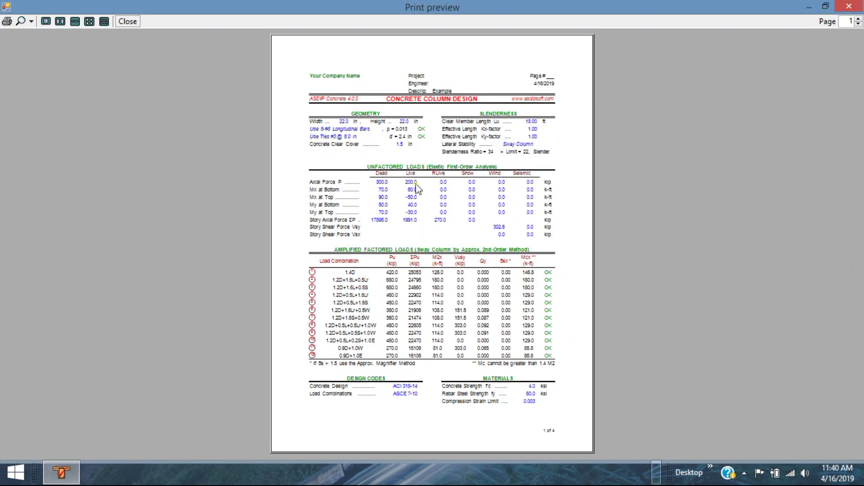
pyautogui.click(858, 19)
pyautogui.click(858, 18)
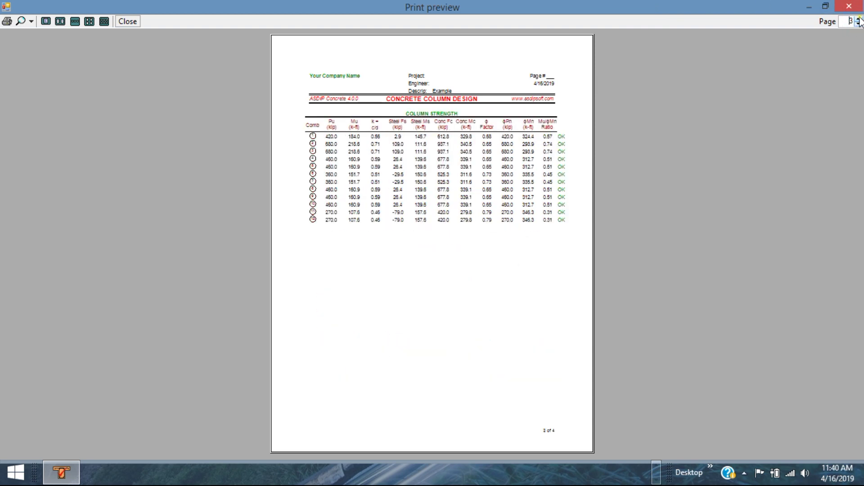
pyautogui.click(858, 19)
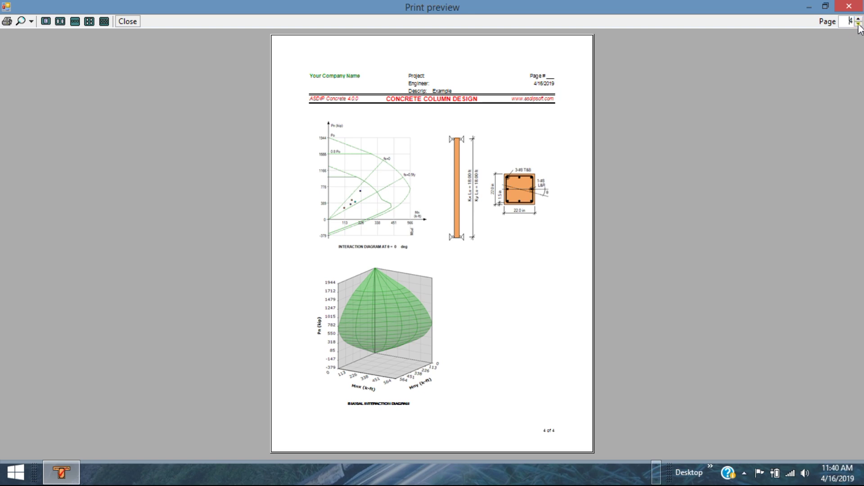
pyautogui.click(858, 24)
pyautogui.click(858, 24)
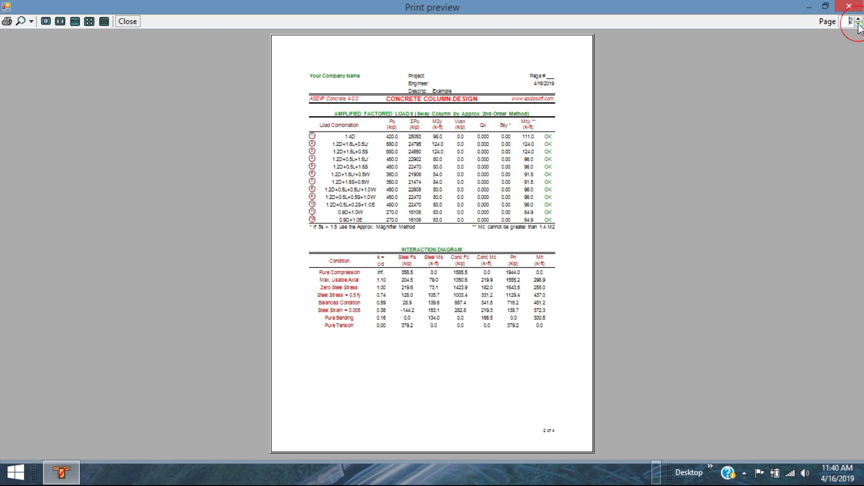
pyautogui.click(858, 25)
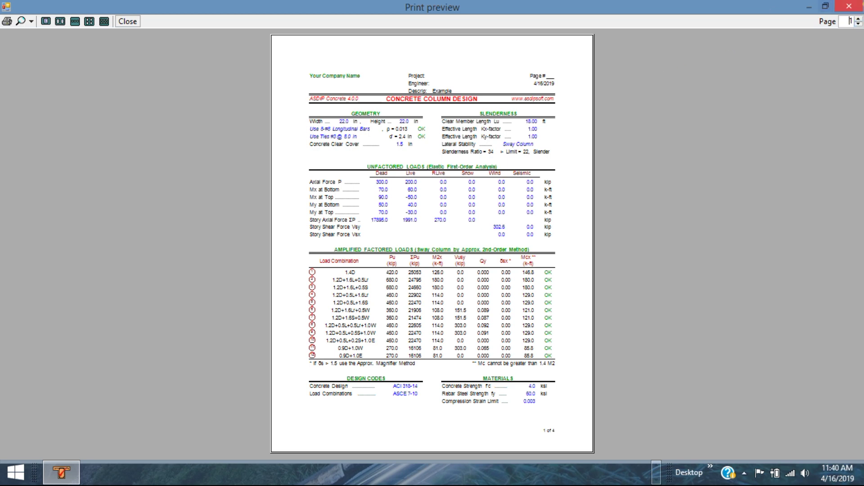
pyautogui.click(845, 9)
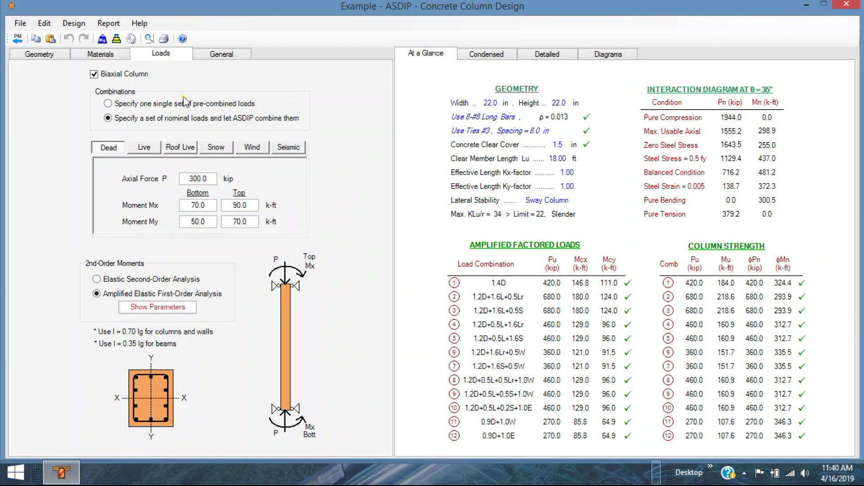
# - Preview the 4-page Detailed report and close it
pyautogui.click(150, 39)
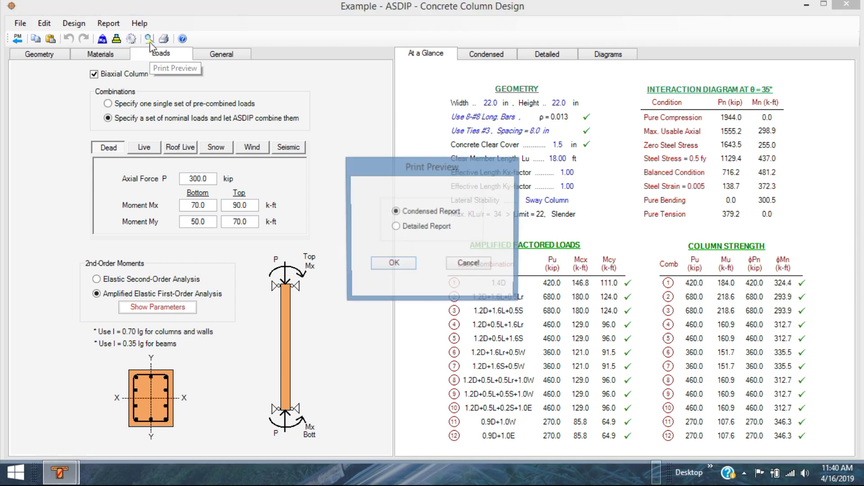
pyautogui.click(395, 227)
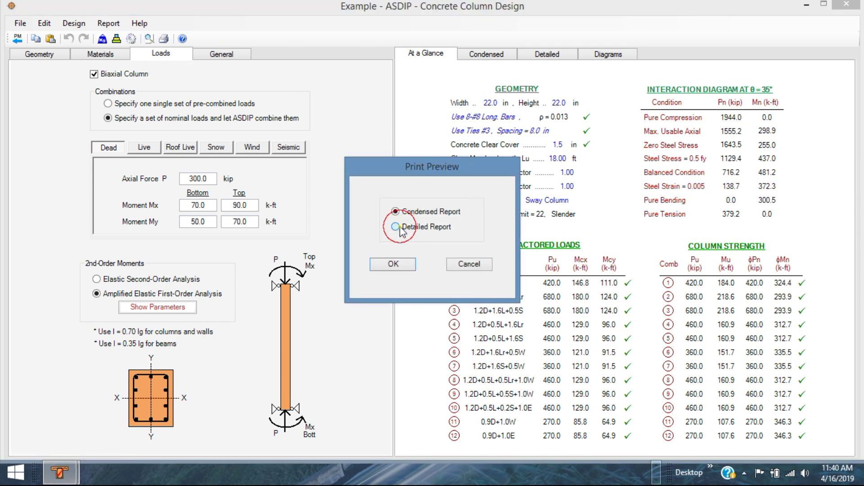
pyautogui.click(389, 265)
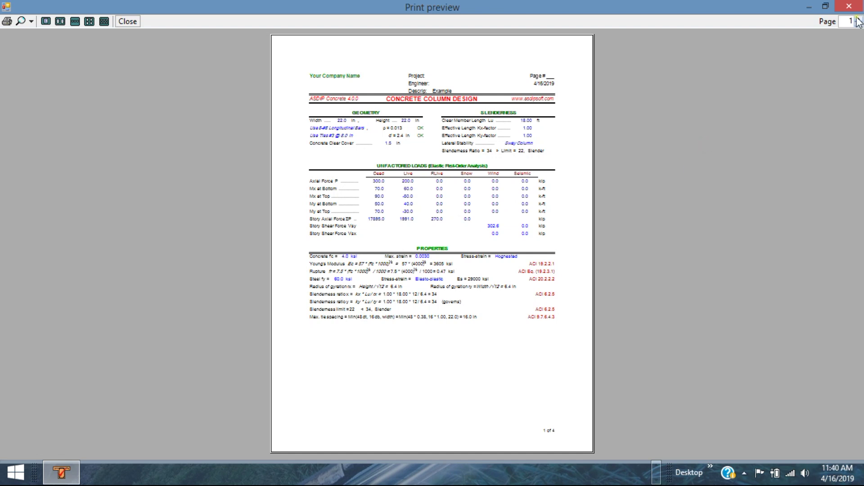
pyautogui.click(858, 20)
pyautogui.click(858, 20)
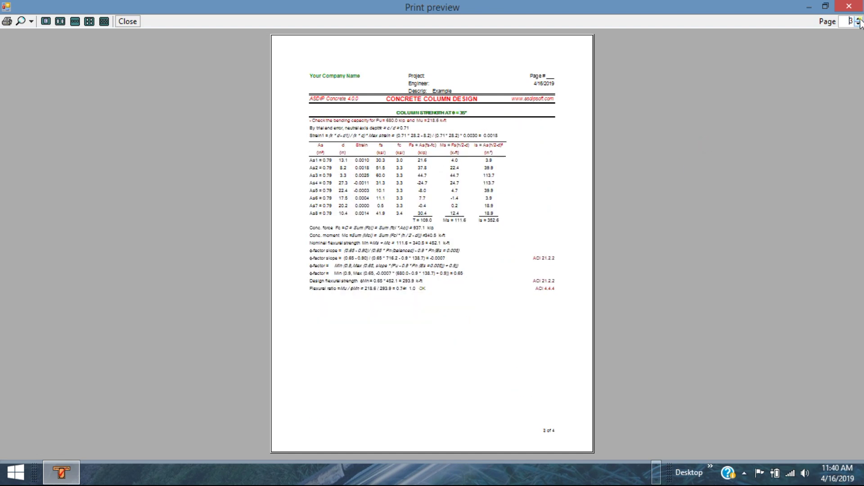
pyautogui.click(858, 20)
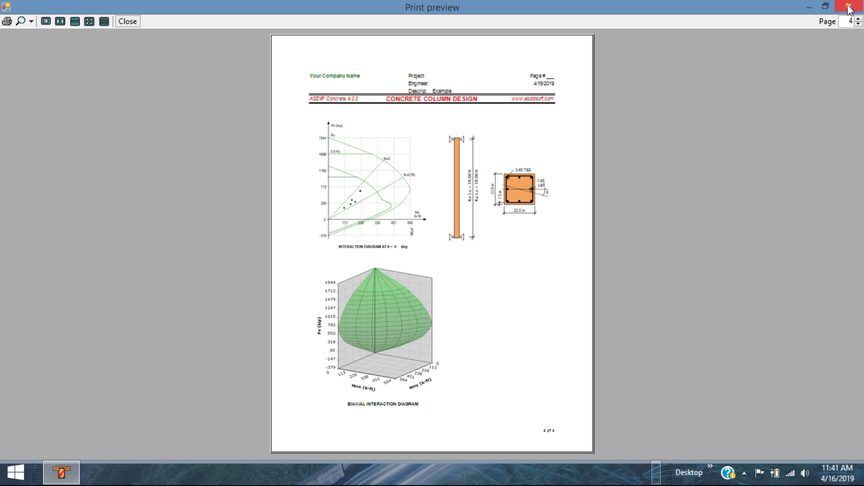
pyautogui.click(848, 7)
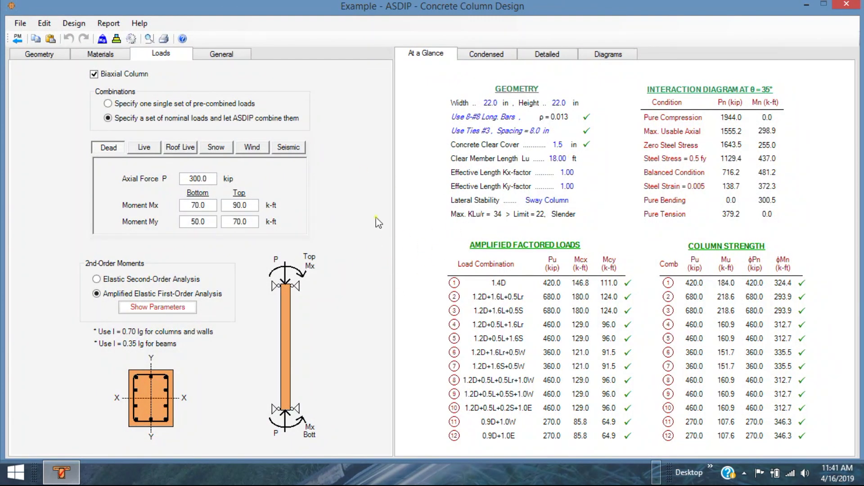
# - Open the Concrete Beam Example and try T, spandrel, inverted-T and L sections before returning to Rectangular
pyautogui.click(17, 39)
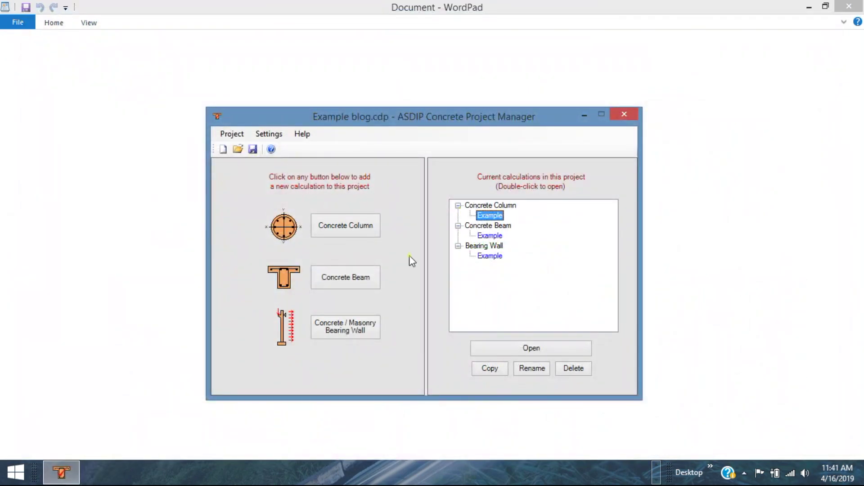
pyautogui.doubleClick(487, 236)
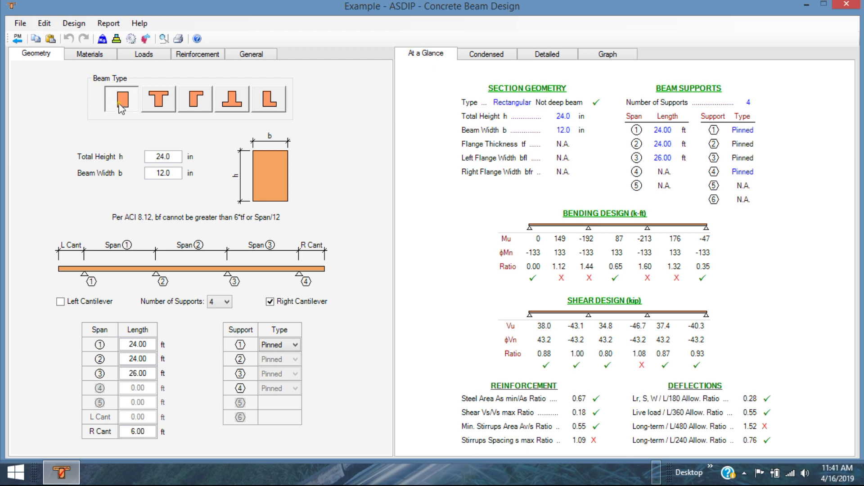
pyautogui.click(163, 95)
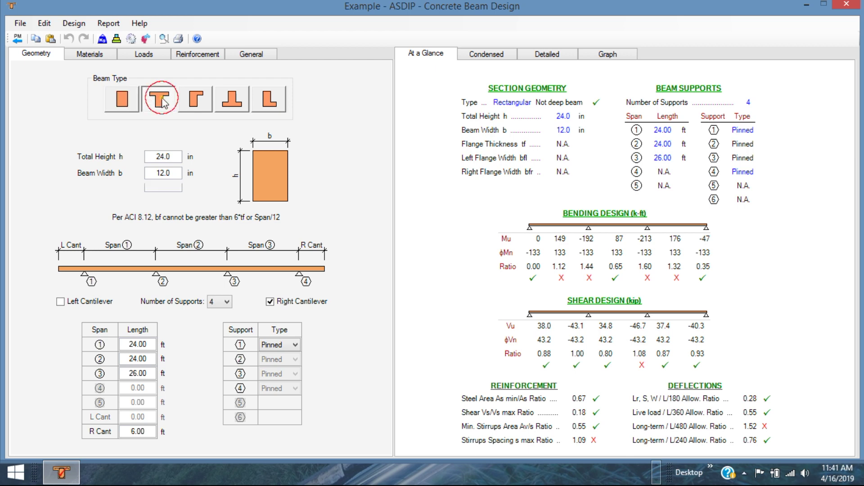
pyautogui.click(202, 108)
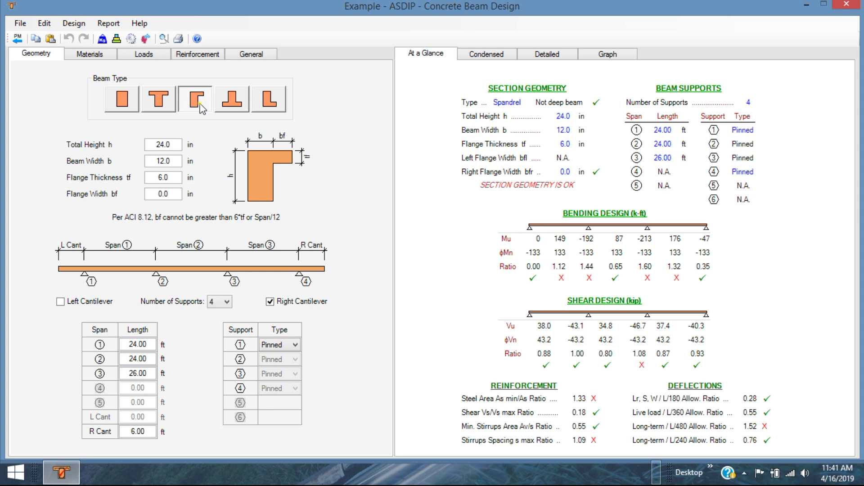
pyautogui.click(233, 103)
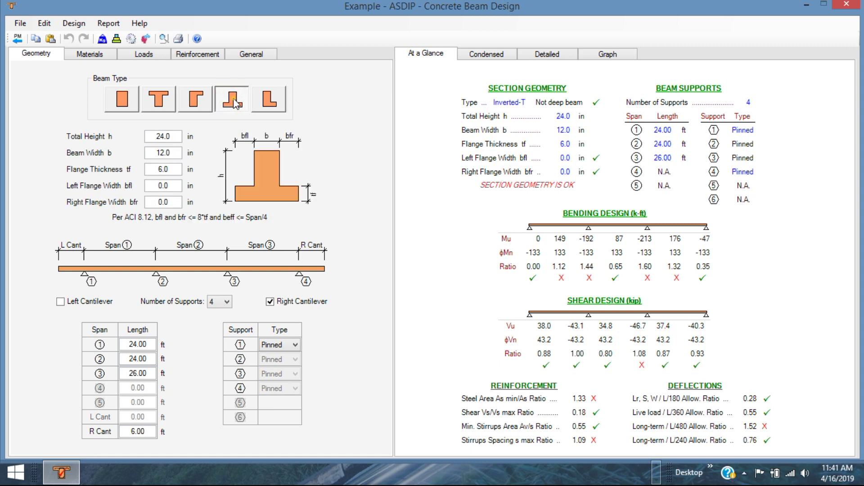
pyautogui.click(274, 104)
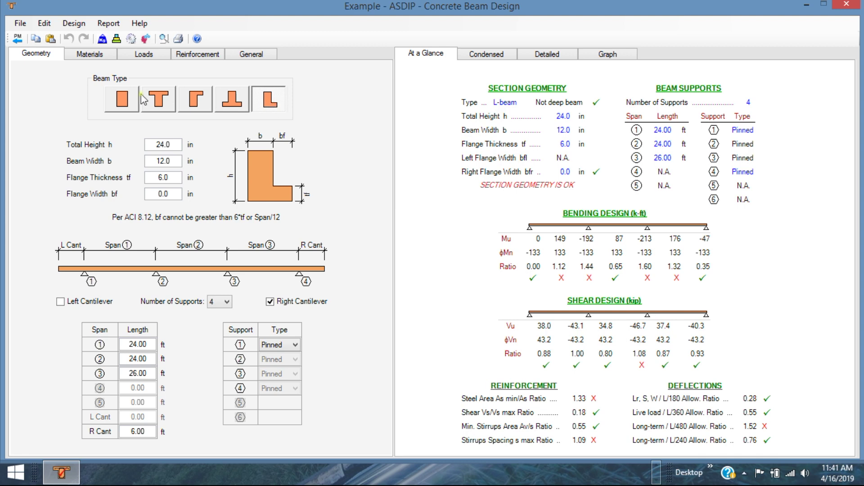
pyautogui.click(126, 101)
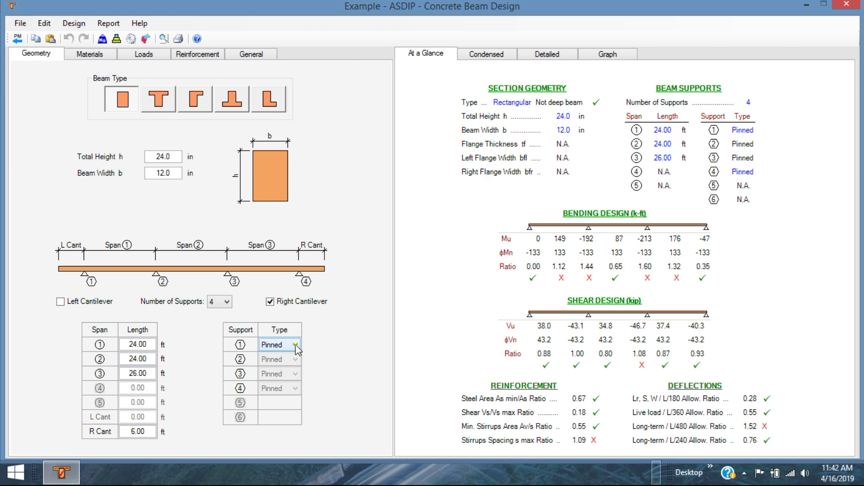
pyautogui.click(85, 54)
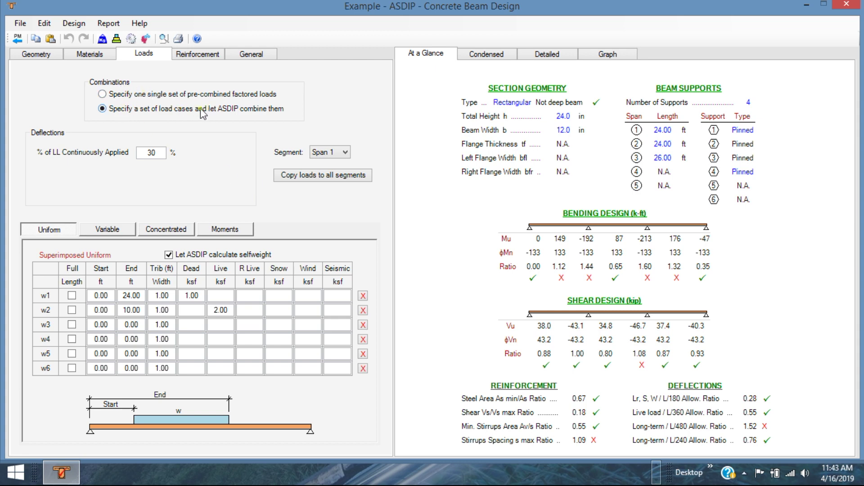
pyautogui.click(102, 94)
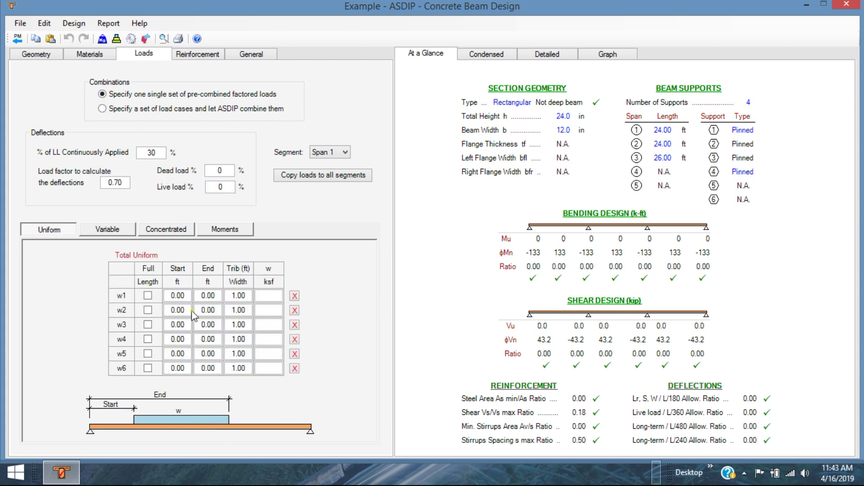
pyautogui.click(106, 112)
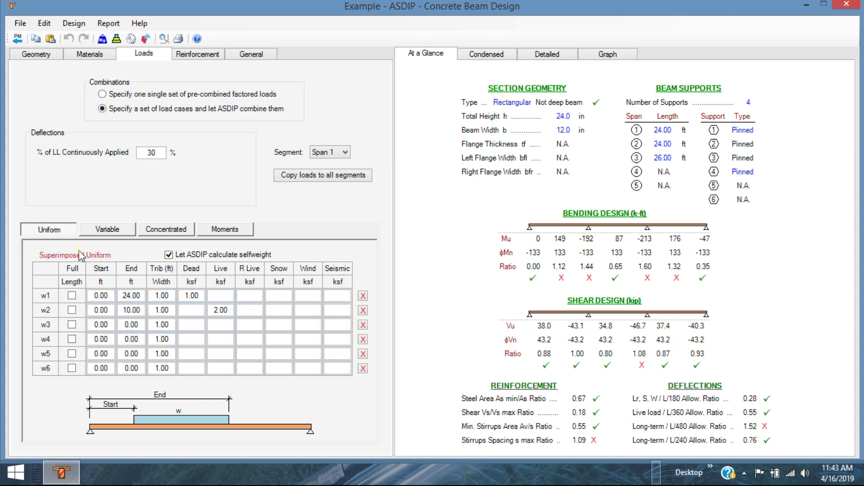
pyautogui.click(115, 231)
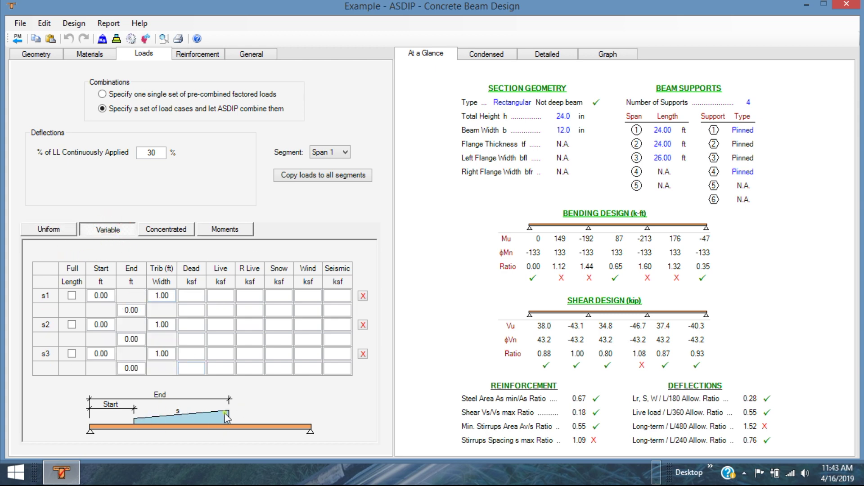
pyautogui.click(170, 231)
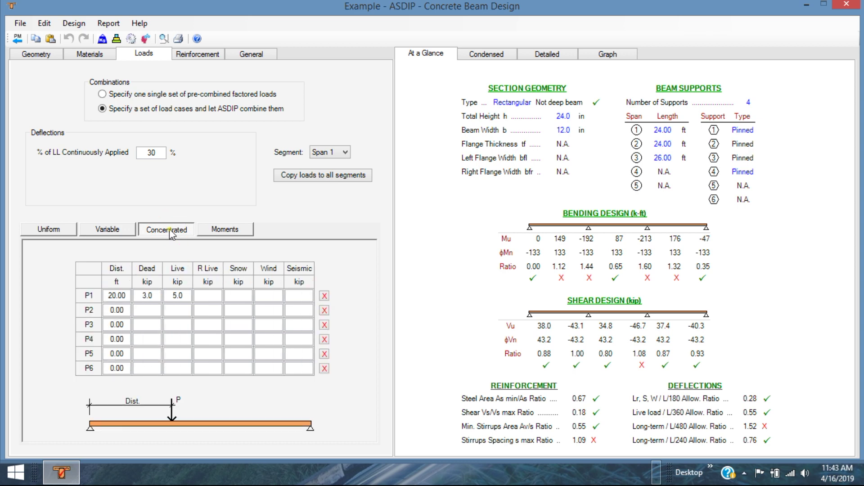
pyautogui.click(234, 229)
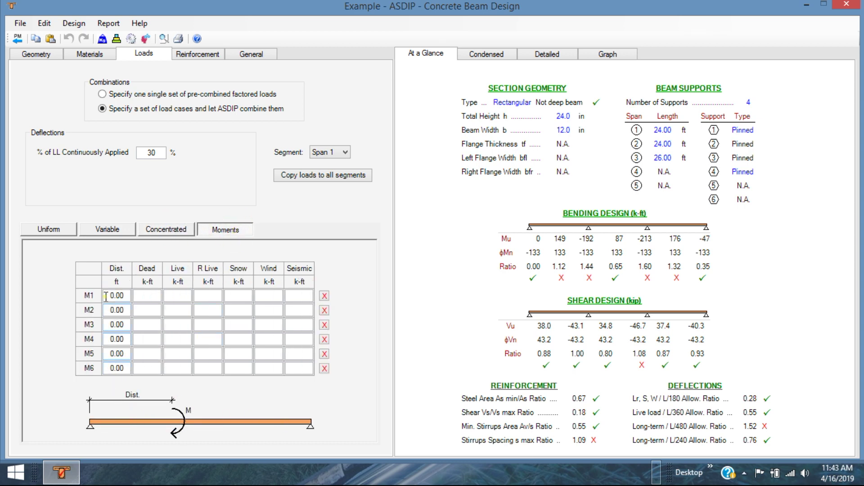
pyautogui.click(46, 230)
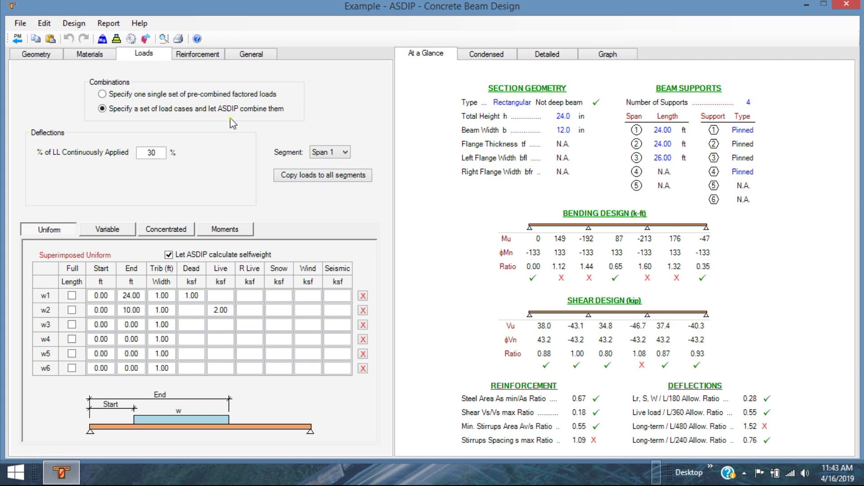
# - Plot the beam diagrams for 1.2D+1.6L+0.5Lr with point loads and the ϕMn capacity band
pyautogui.click(608, 54)
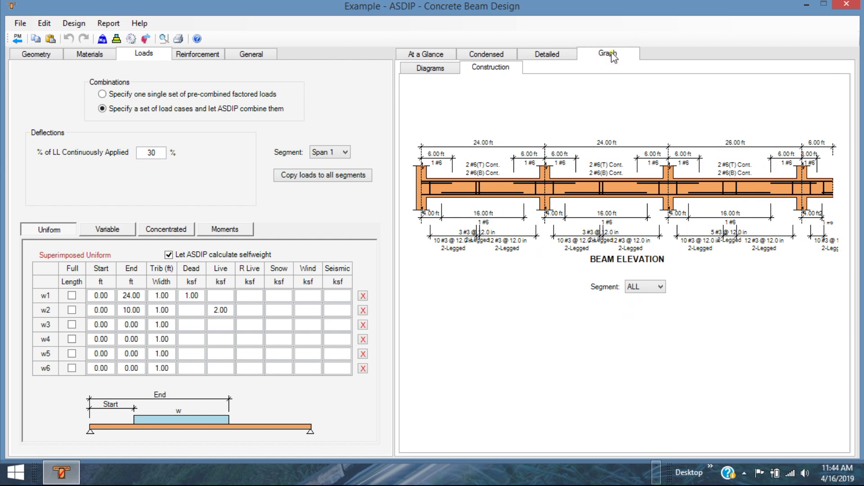
pyautogui.click(435, 70)
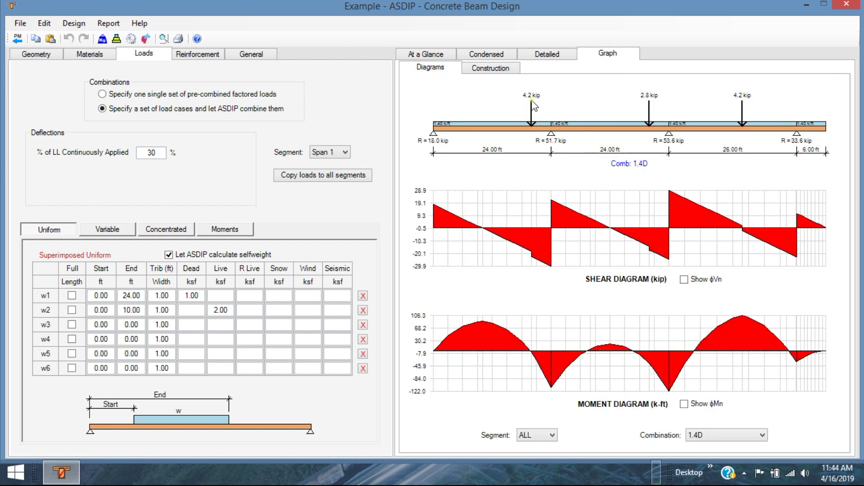
pyautogui.click(764, 435)
pyautogui.click(713, 343)
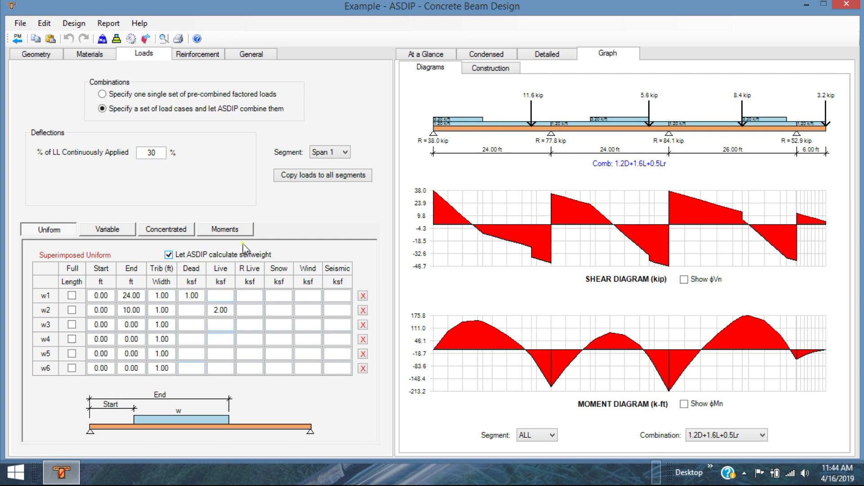
pyautogui.click(175, 228)
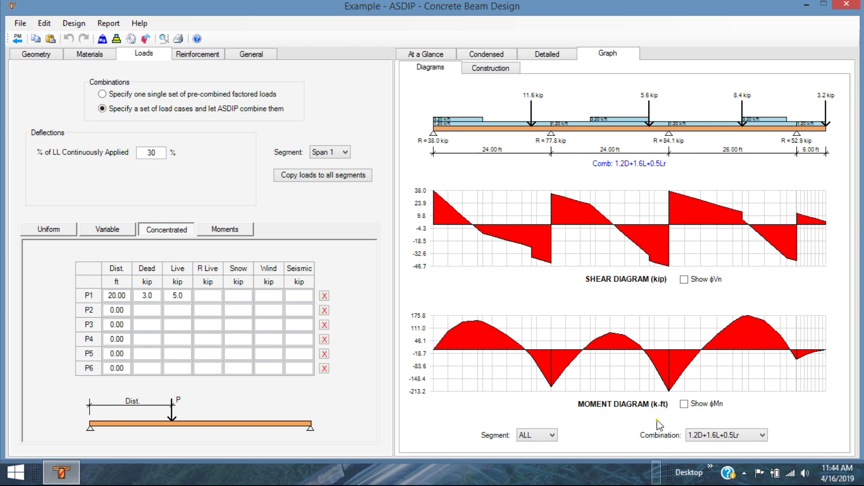
pyautogui.click(684, 404)
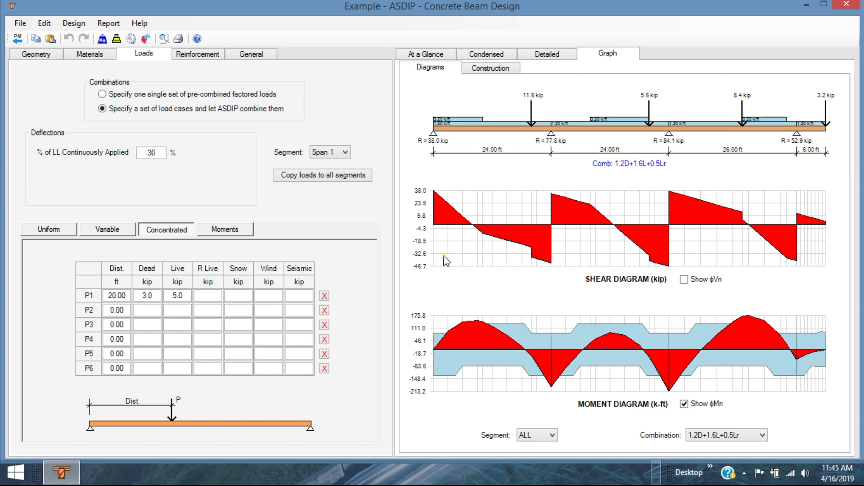
pyautogui.click(192, 54)
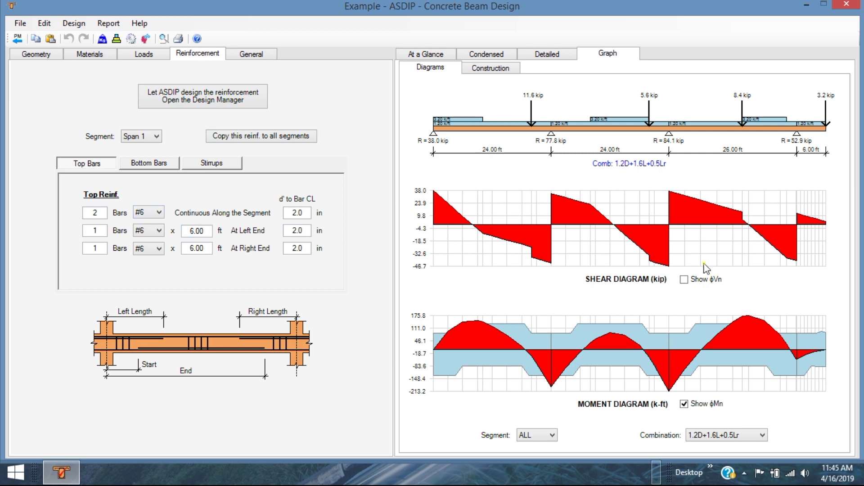
# - Overlay ϕVn on the shear diagram and view span 1's #3 stirrups at 12.0 in
pyautogui.click(684, 279)
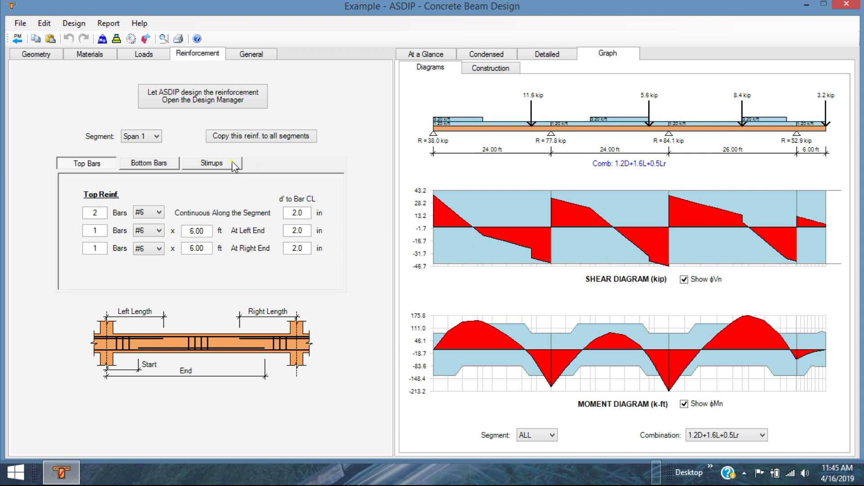
pyautogui.click(216, 165)
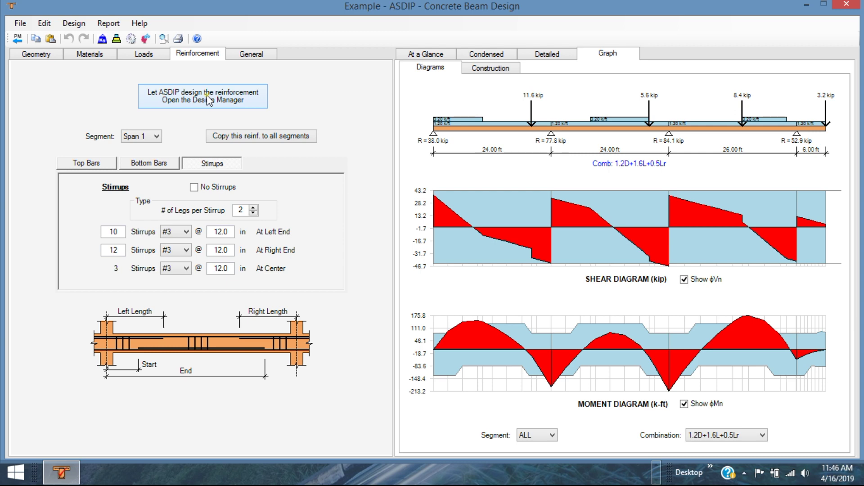
pyautogui.click(208, 100)
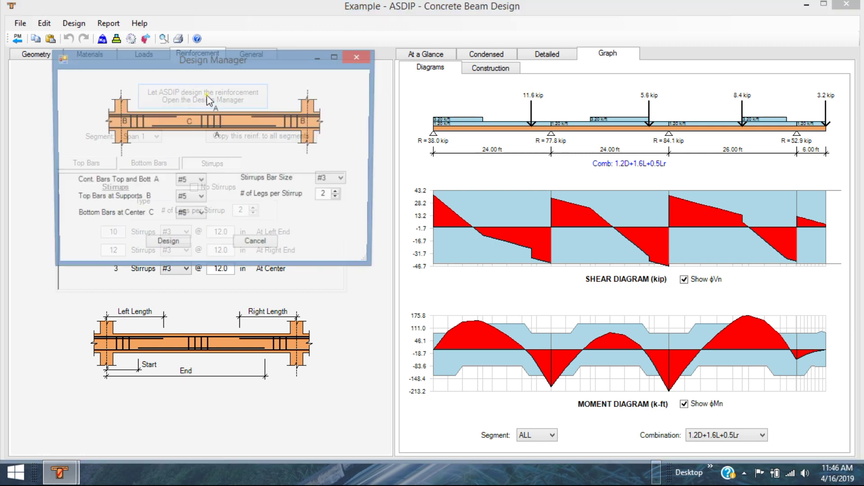
# - Design the beam reinforcement using #6 bars for continuous bars A, support bars B and center bars C
pyautogui.click(202, 181)
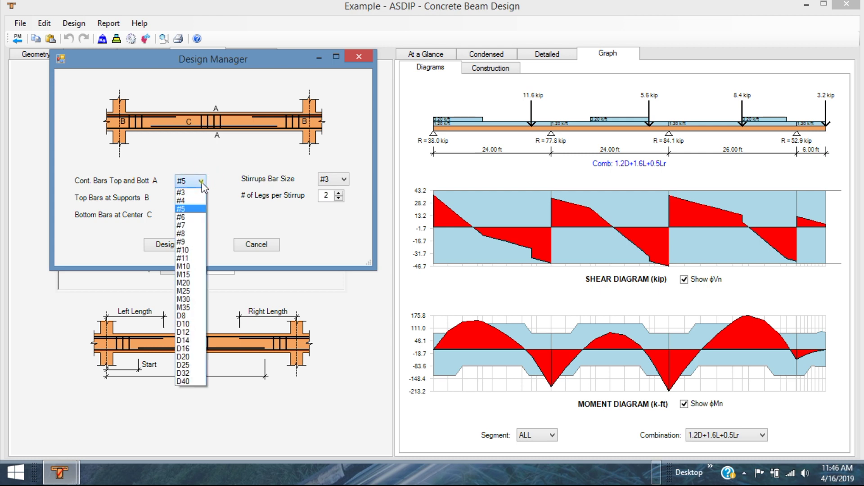
pyautogui.click(193, 217)
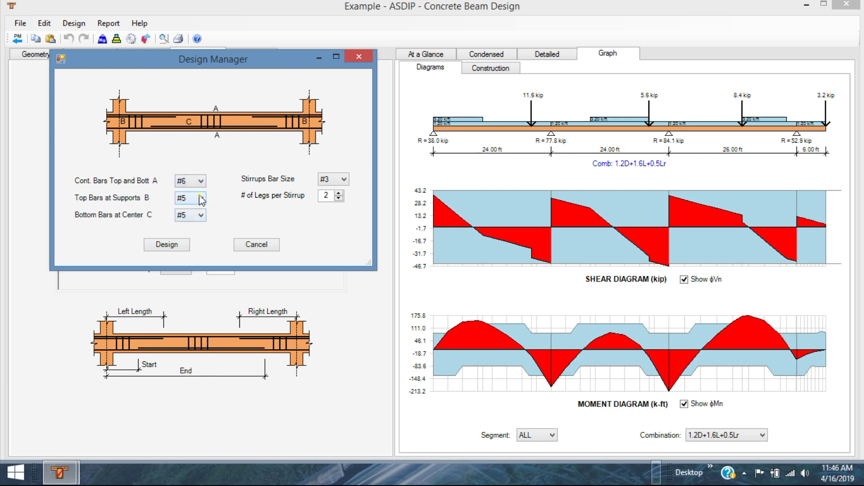
pyautogui.click(200, 198)
pyautogui.click(189, 234)
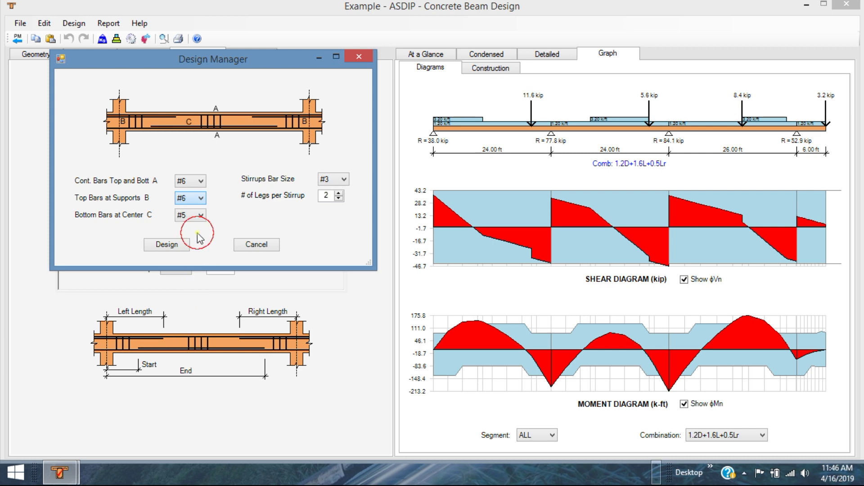
pyautogui.click(200, 216)
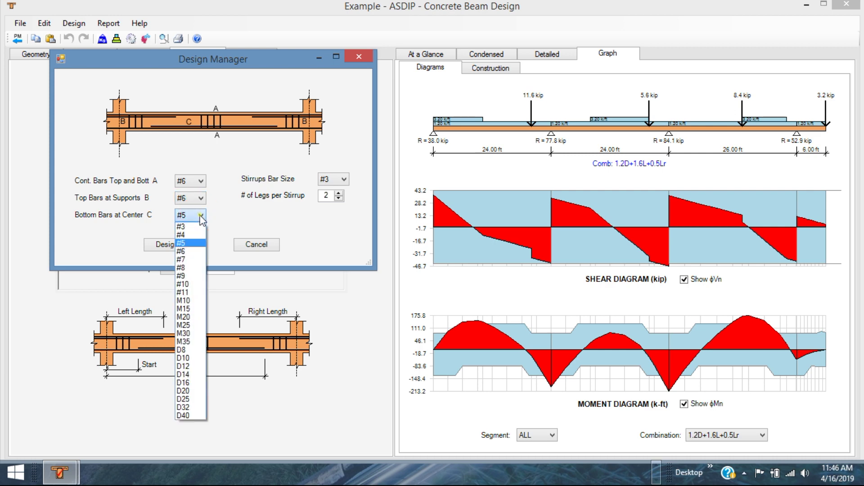
pyautogui.click(200, 251)
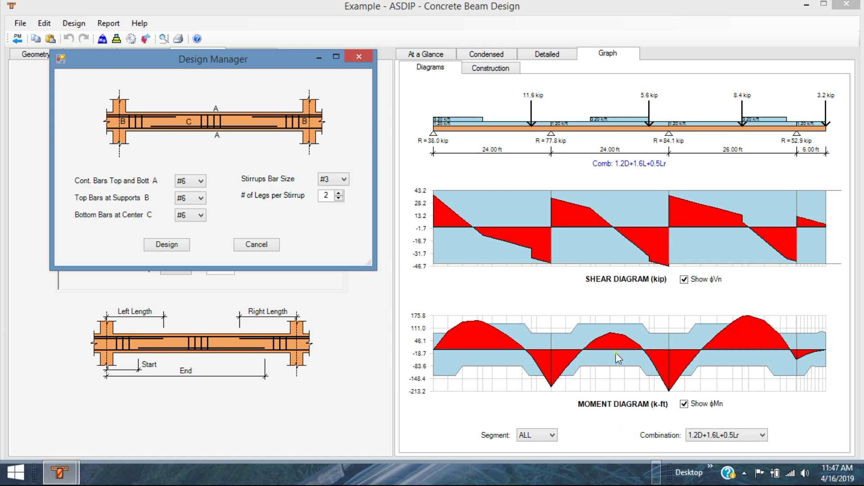
pyautogui.click(164, 246)
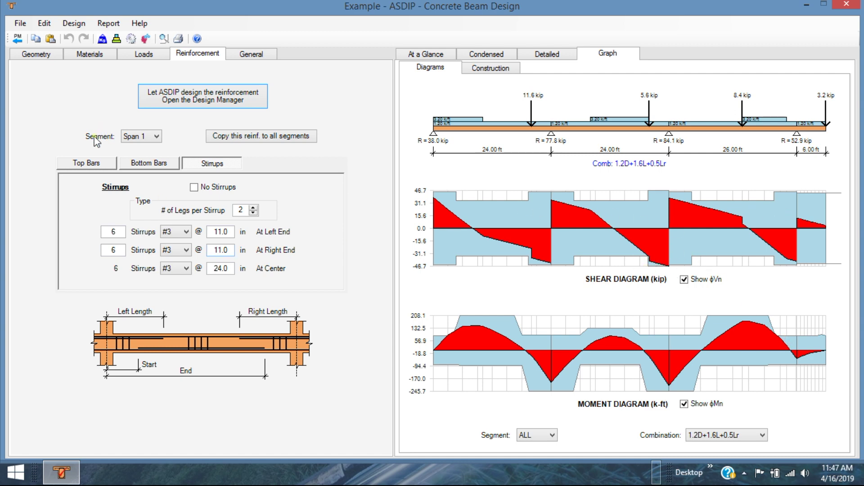
# - Set Span 1's extra bottom bars to start at 1.00 ft
pyautogui.click(87, 162)
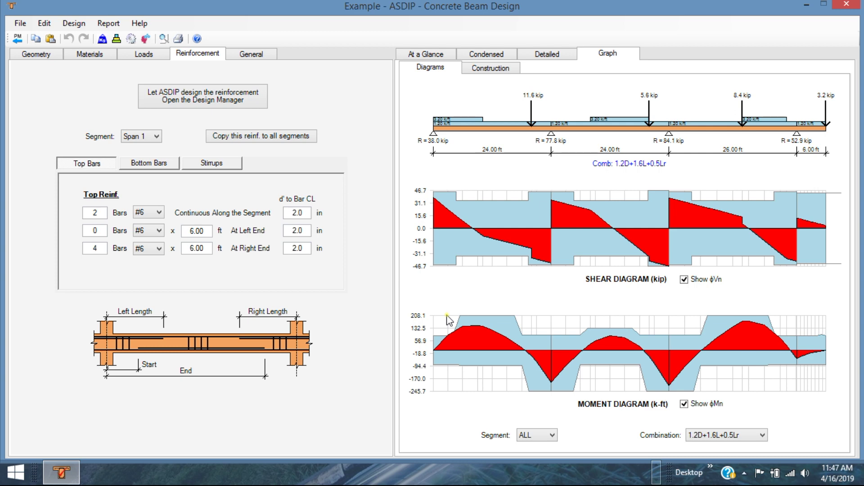
pyautogui.click(151, 166)
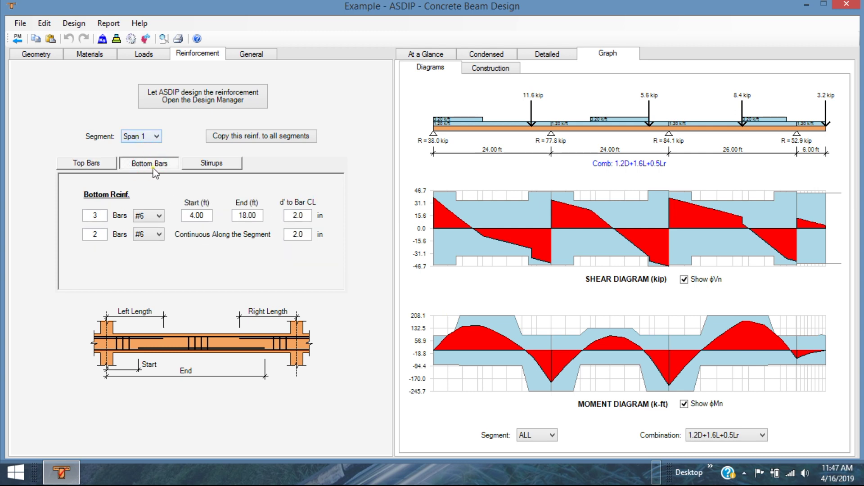
pyautogui.doubleClick(209, 216)
pyautogui.write('2')
pyautogui.press('Return')
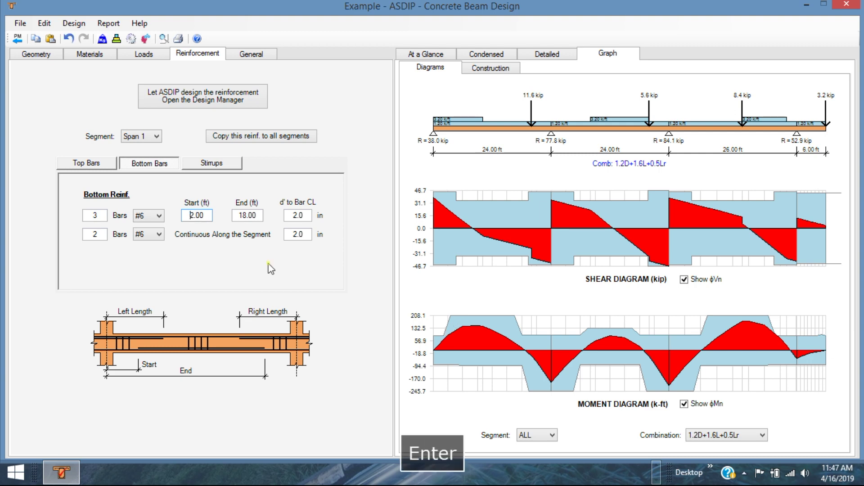
pyautogui.doubleClick(204, 215)
pyautogui.write('1')
pyautogui.press('Return')
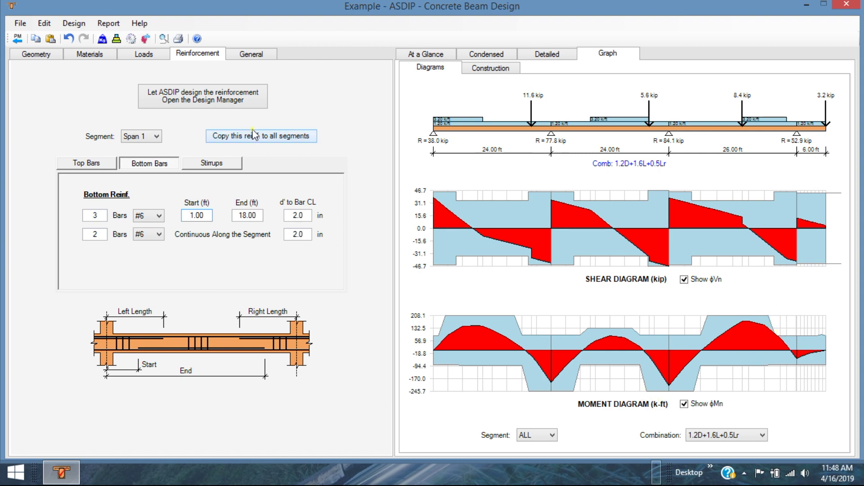
# - Set Span 3's extra bottom bars to end at 24.00 ft, changed from 21.67 ft
pyautogui.click(156, 136)
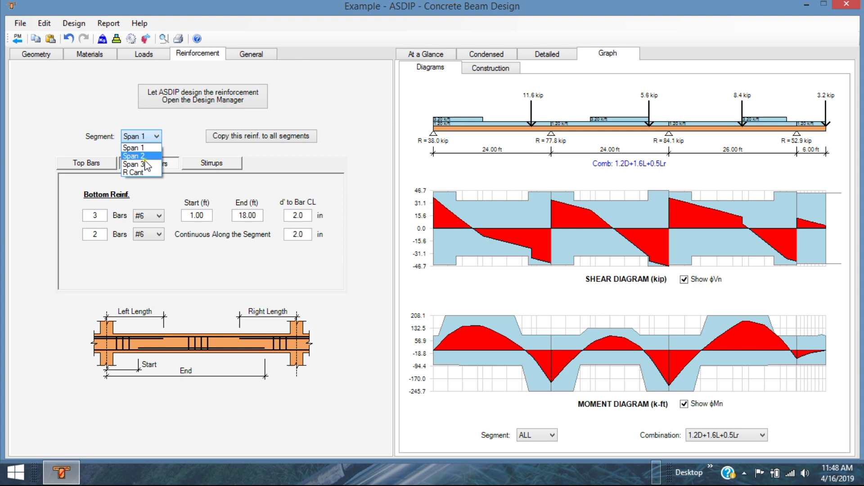
pyautogui.click(145, 162)
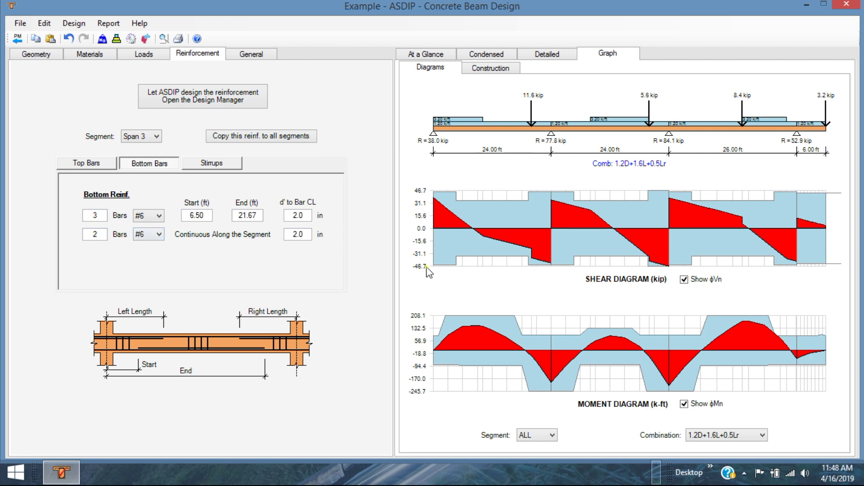
pyautogui.doubleClick(260, 216)
pyautogui.write('24')
pyautogui.press('Return')
pyautogui.click(212, 164)
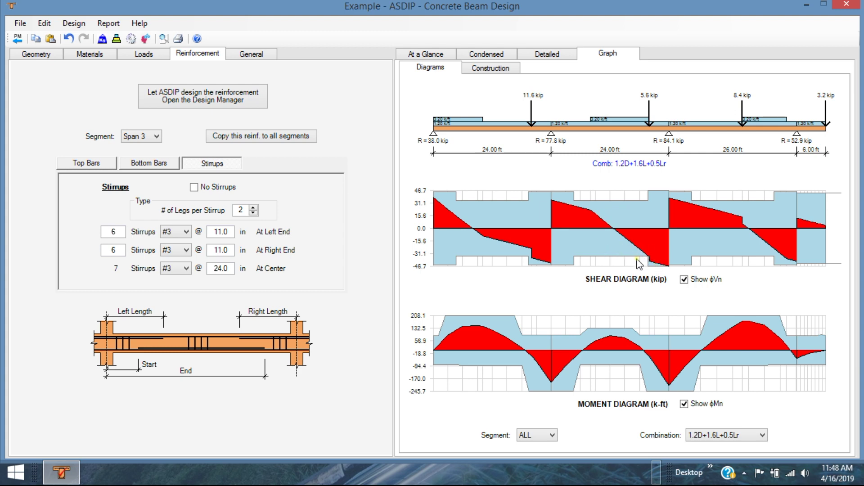
# - Give Span 2 eight stirrups at its right end
pyautogui.click(138, 137)
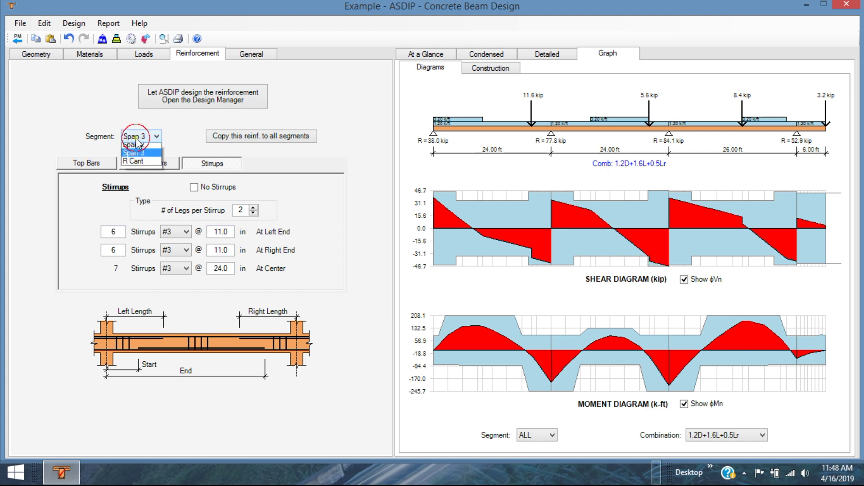
pyautogui.click(144, 156)
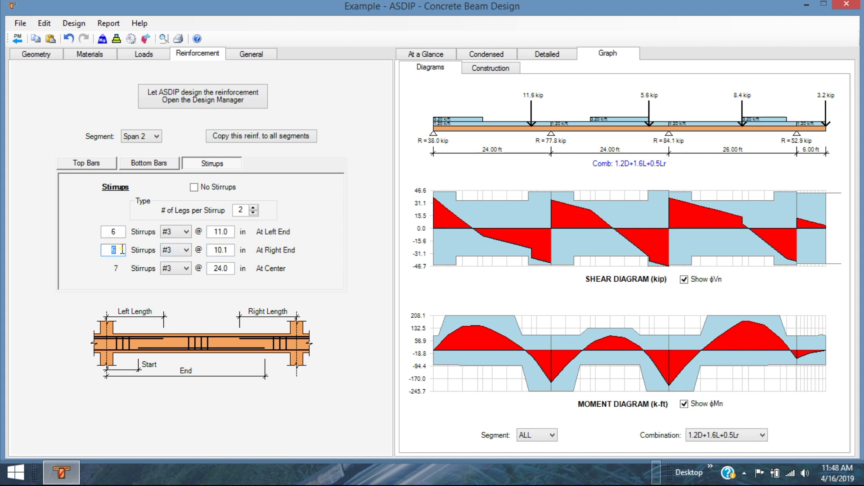
pyautogui.write('8')
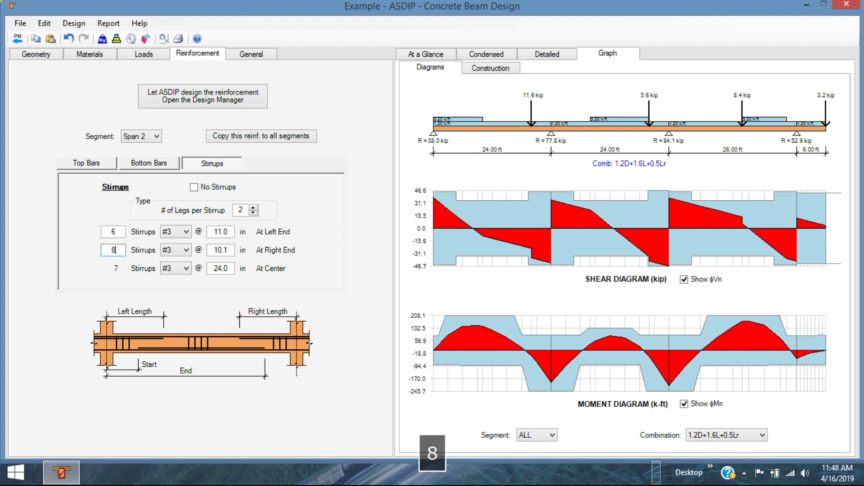
pyautogui.press('Return')
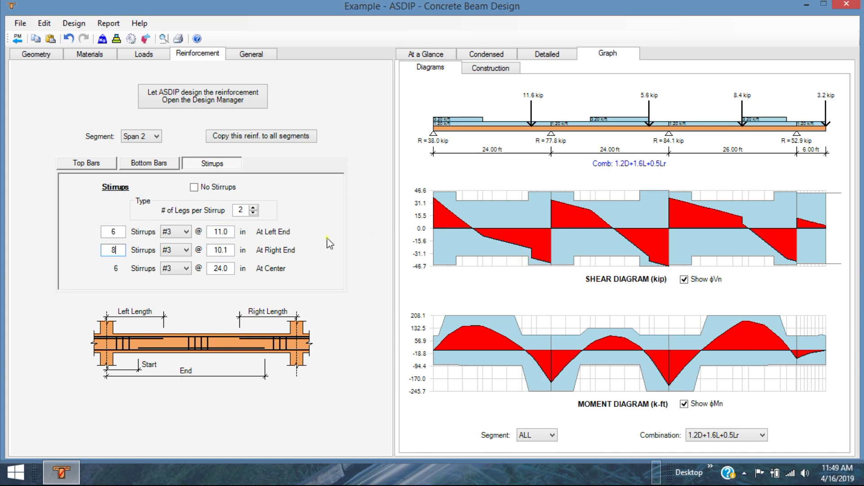
# - Give Span 1 eight right-end stirrups, then return to Span 2
pyautogui.click(141, 137)
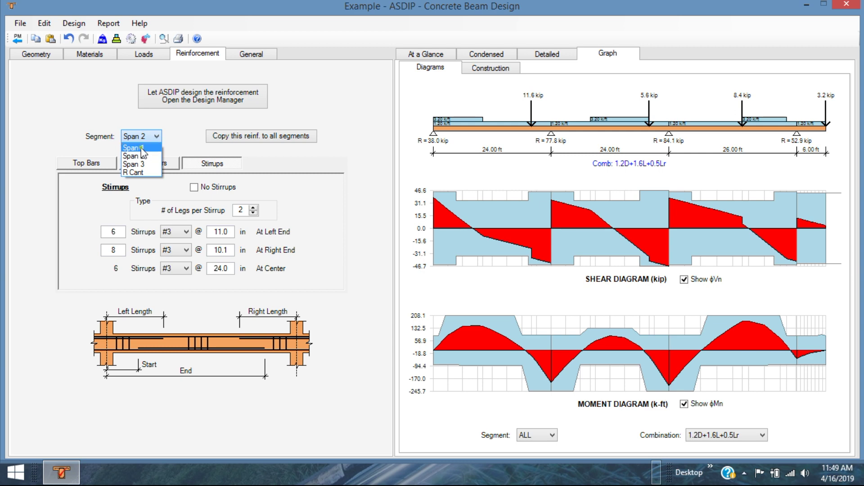
pyautogui.click(141, 149)
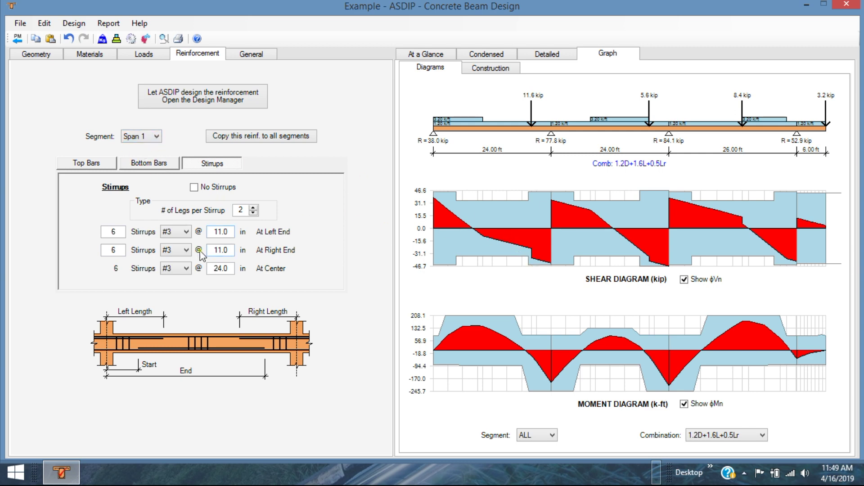
pyautogui.click(118, 251)
pyautogui.write('8')
pyautogui.press('Return')
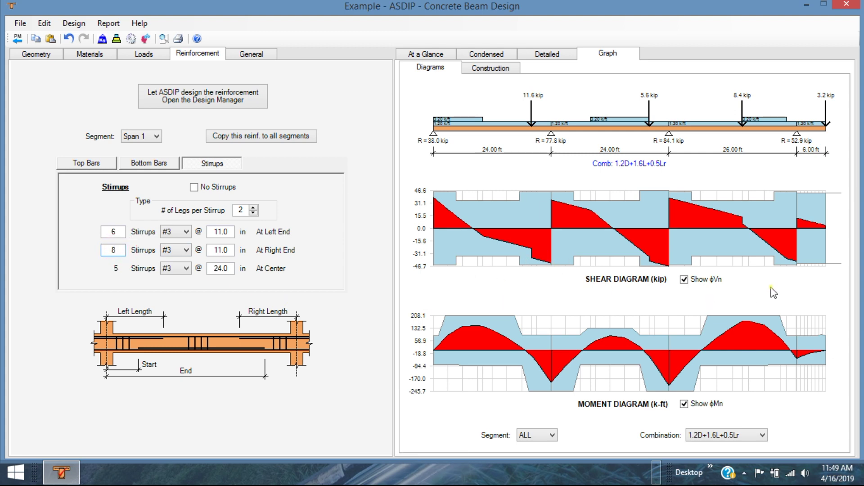
pyautogui.click(579, 224)
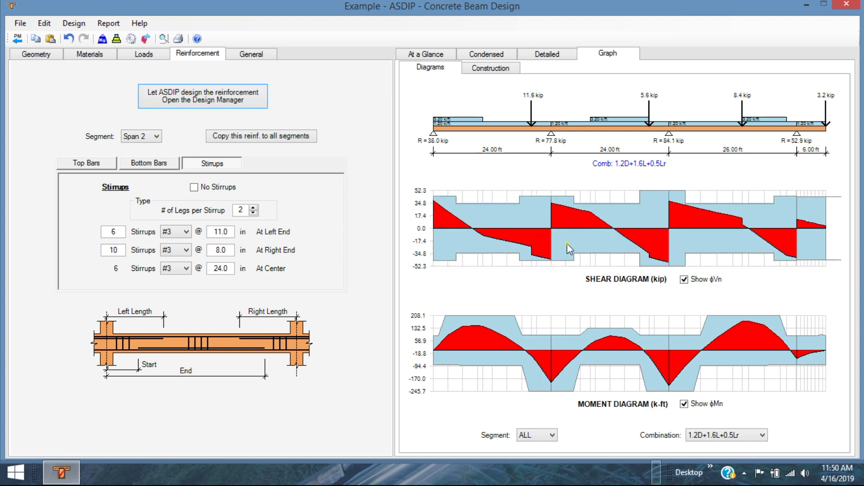
pyautogui.click(193, 97)
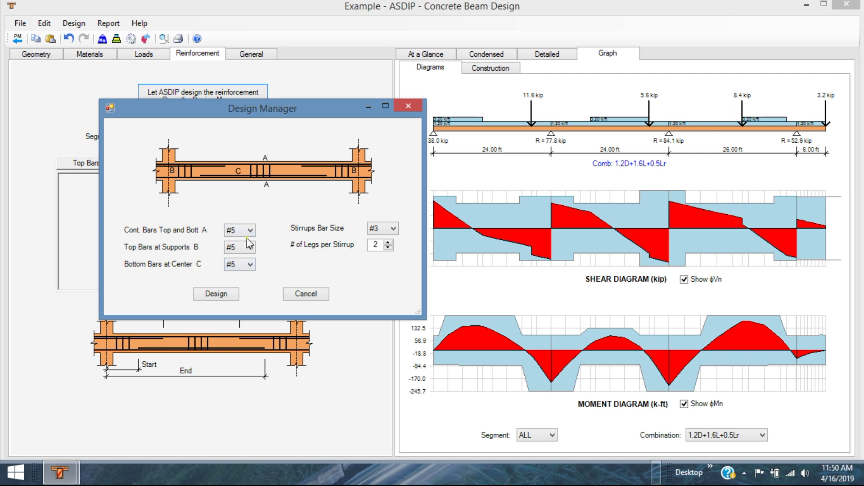
# - Cancel the Design Manager and display the beam's construction elevation drawing with bar callouts
pyautogui.click(307, 295)
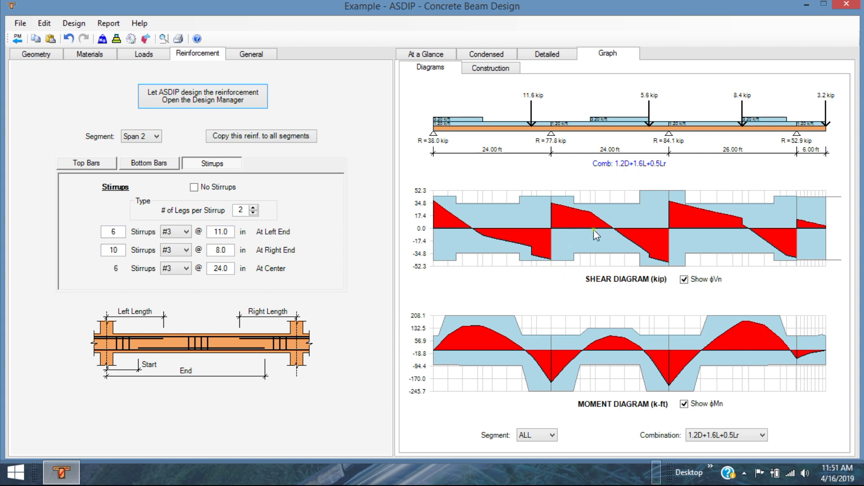
pyautogui.click(490, 63)
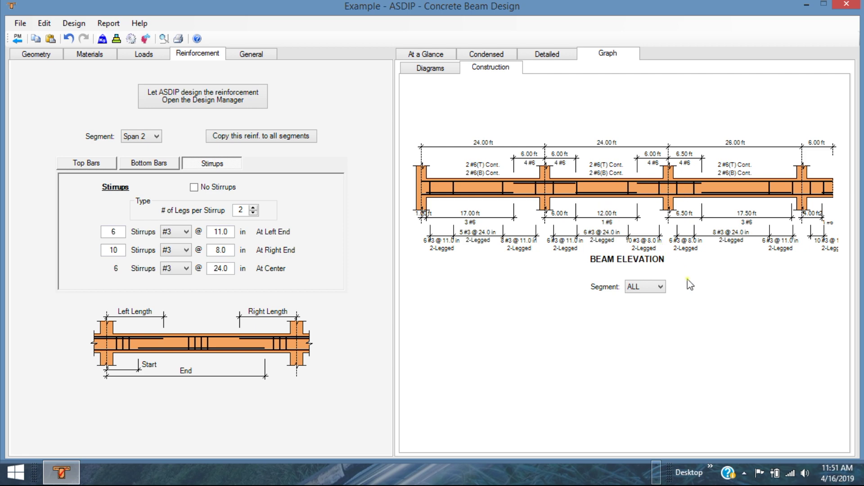
# - Preview the condensed beam report four pages at once, then return to the Project Manager
pyautogui.click(163, 41)
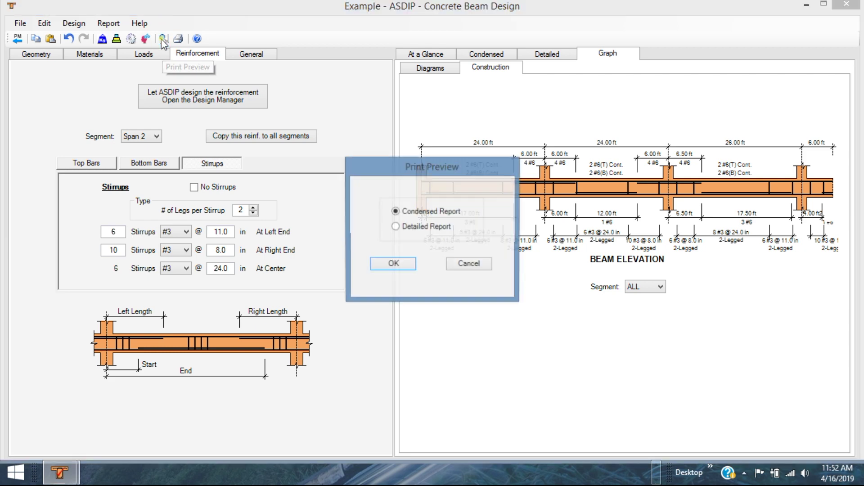
pyautogui.click(432, 213)
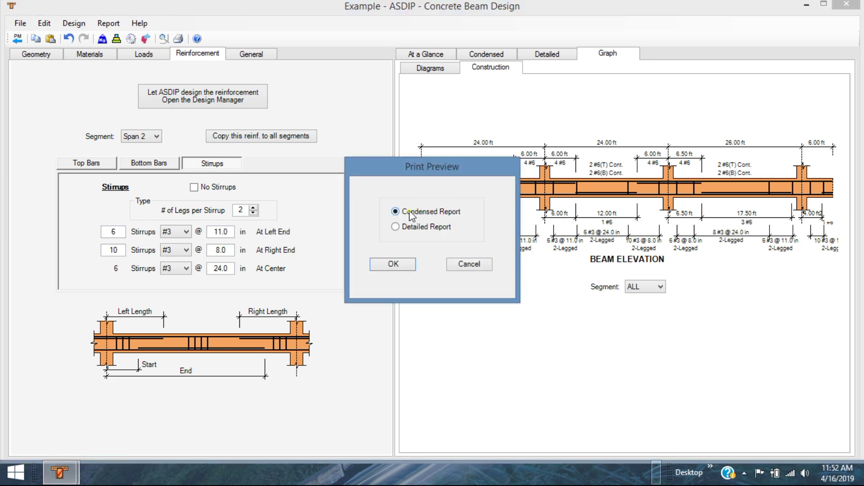
pyautogui.click(411, 215)
pyautogui.click(394, 265)
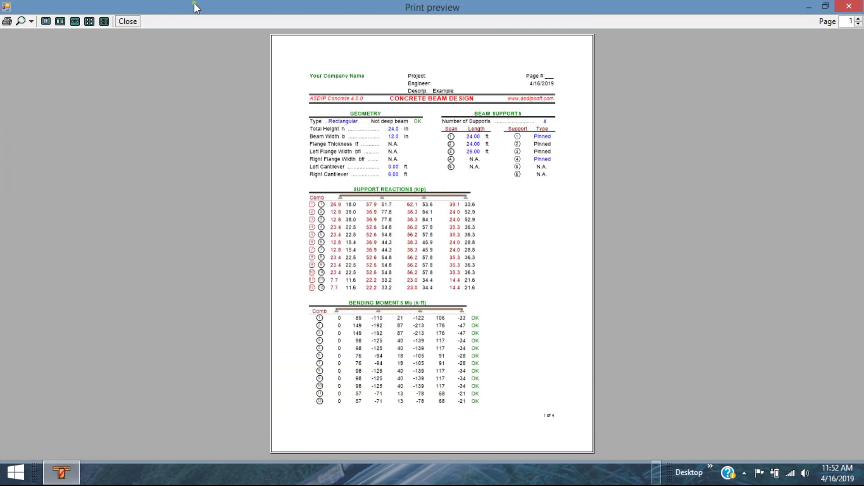
pyautogui.click(90, 23)
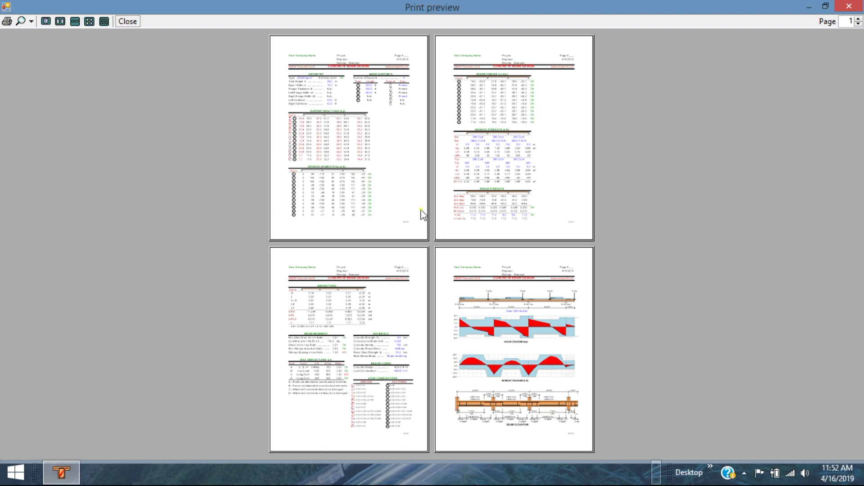
pyautogui.press('Escape')
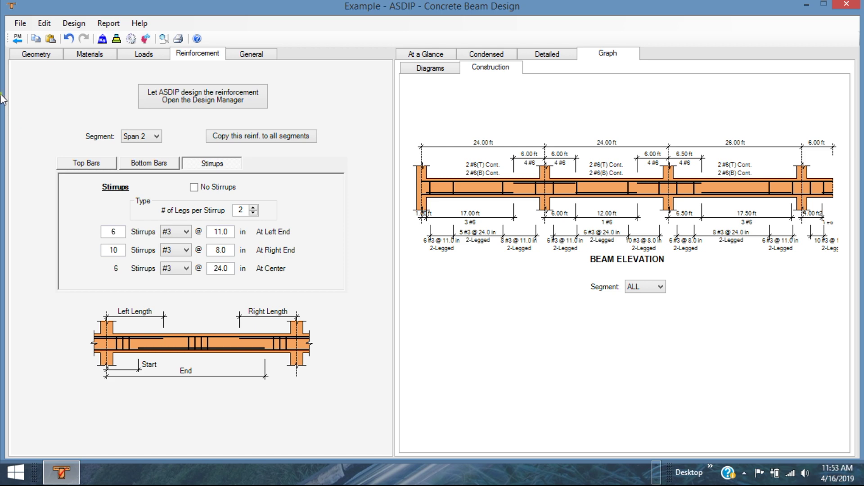
pyautogui.click(17, 39)
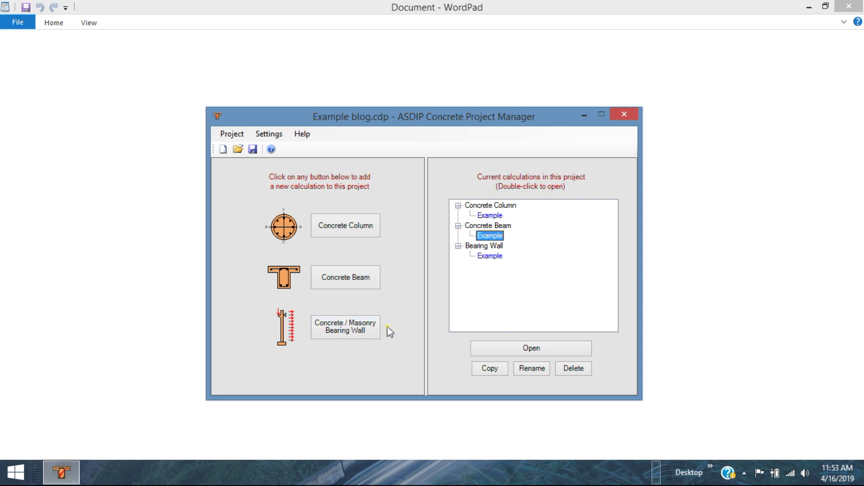
# - Open the Bearing Wall Example calculation from the Project Manager
pyautogui.doubleClick(490, 256)
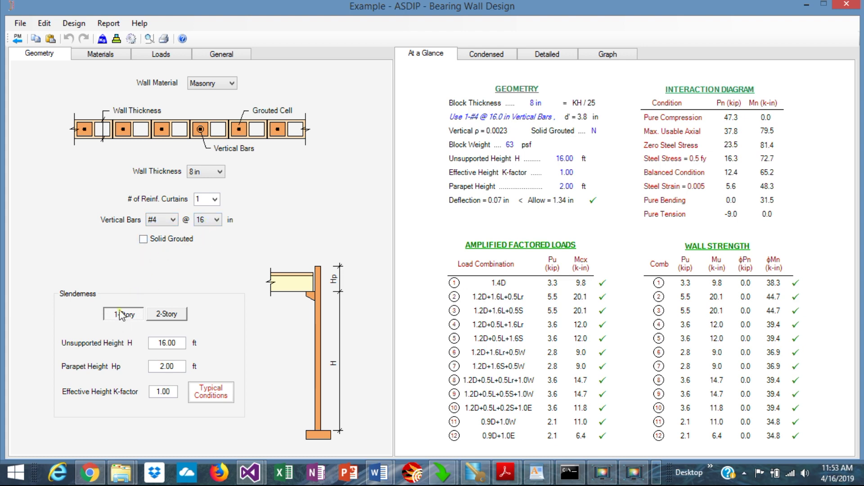
# - Try a two-story Concrete wall, revert to a one-story Masonry wall, and show the wall loads
pyautogui.click(233, 86)
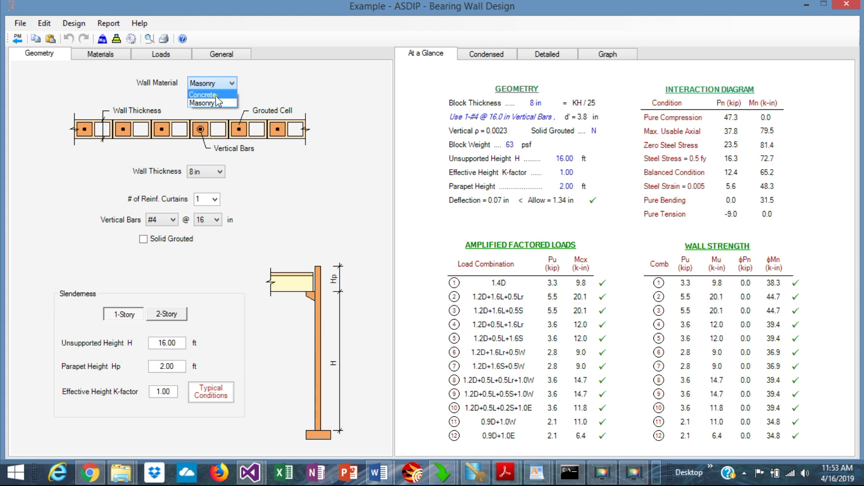
pyautogui.click(216, 95)
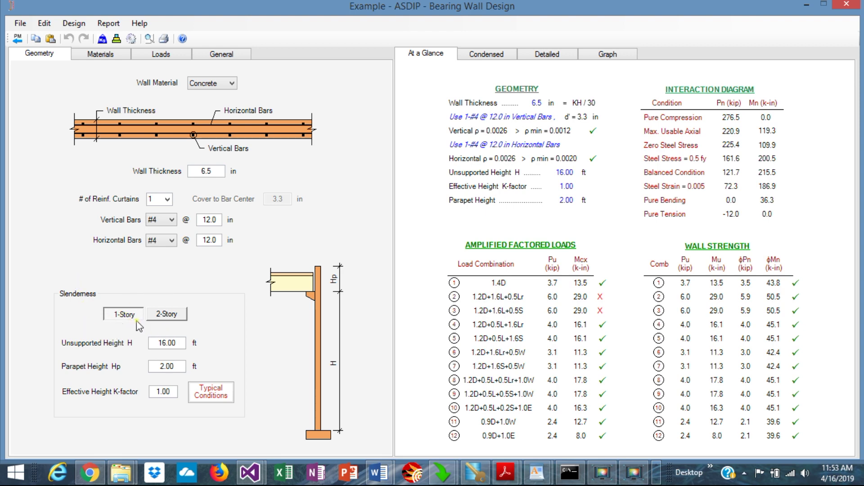
pyautogui.click(166, 317)
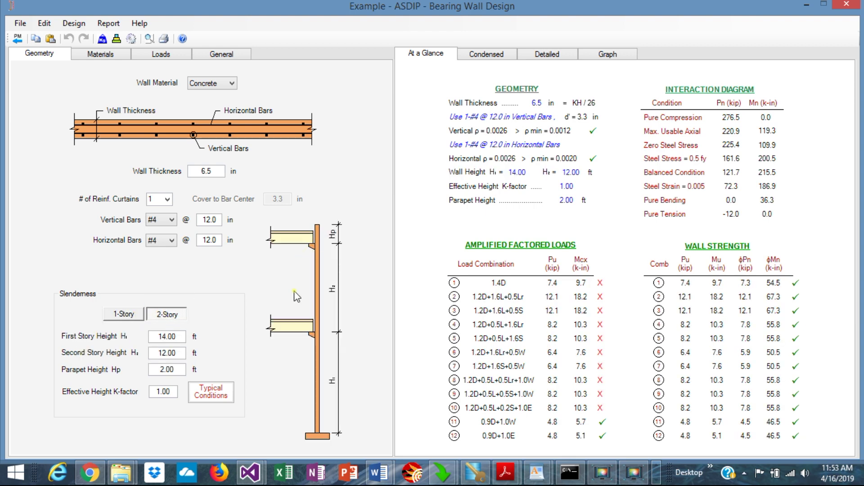
pyautogui.click(232, 84)
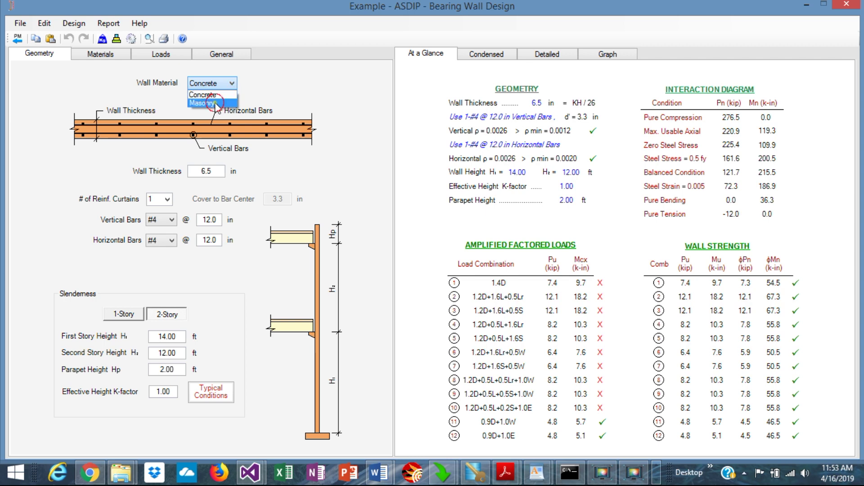
pyautogui.click(215, 100)
pyautogui.click(124, 315)
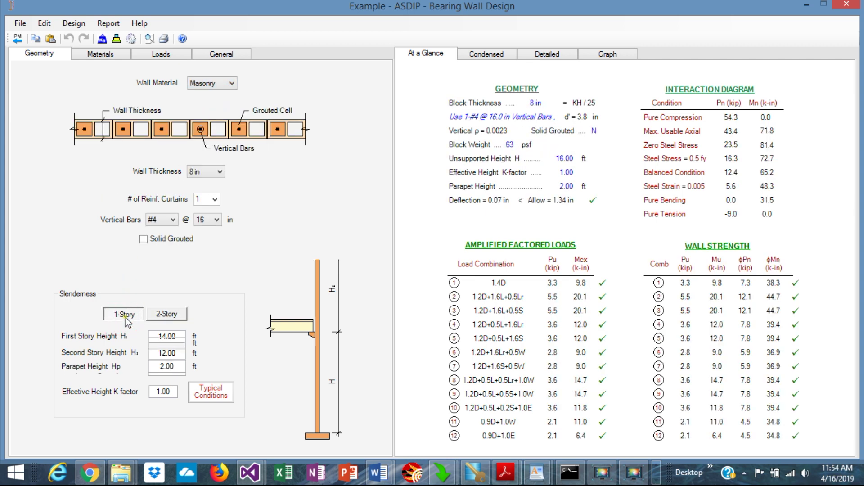
pyautogui.click(144, 55)
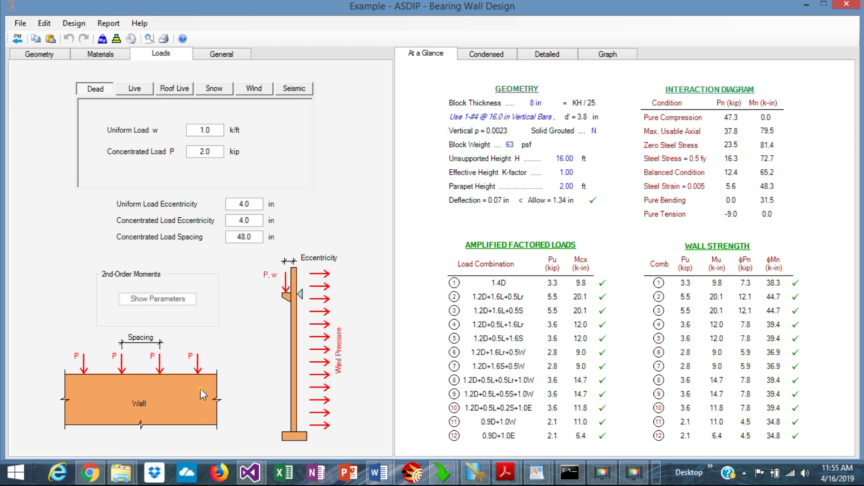
# - Review the snow and wind loads, then plot the wall's shear, moment and axial diagrams
pyautogui.click(214, 89)
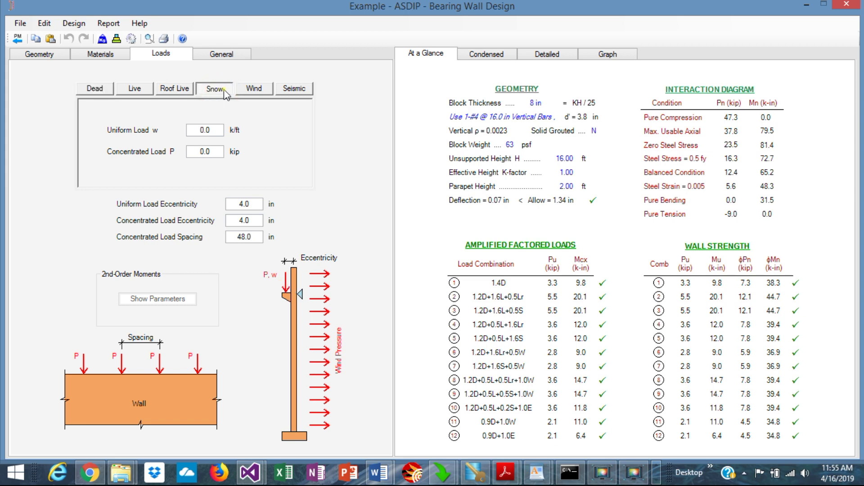
pyautogui.click(255, 89)
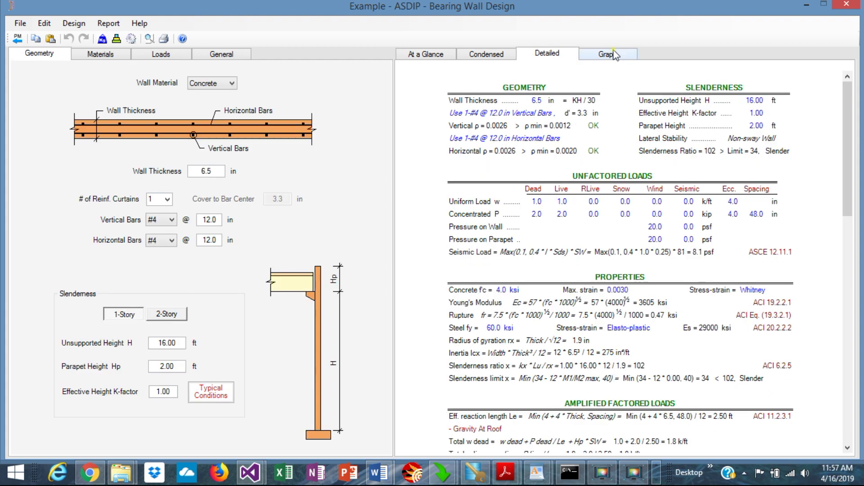
pyautogui.click(611, 53)
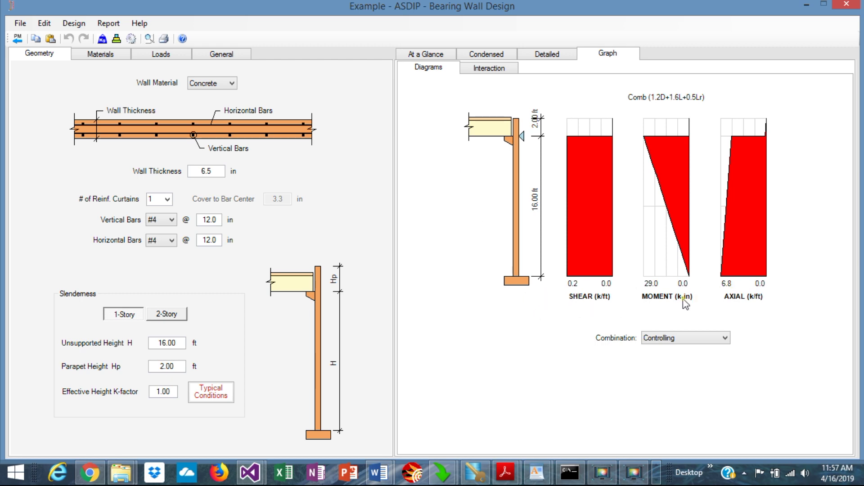
# - Display the wall's Pn-Mn interaction diagram and partial blow-up with applied loads
pyautogui.click(489, 69)
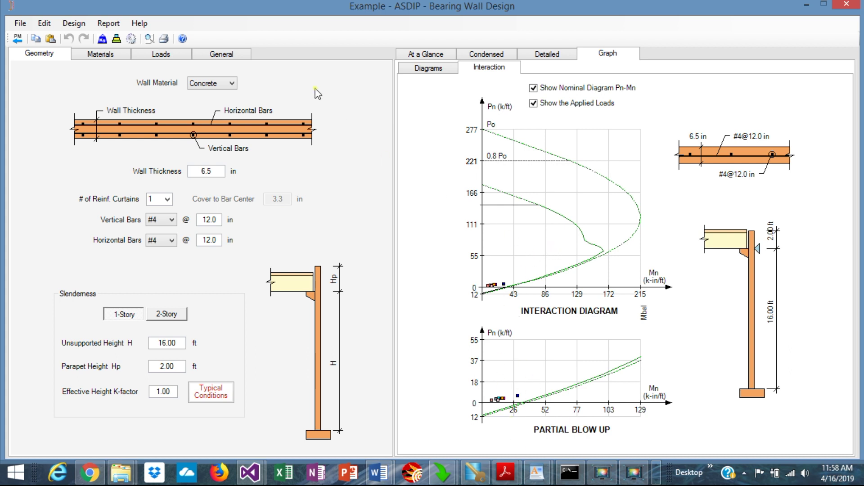
pyautogui.click(210, 85)
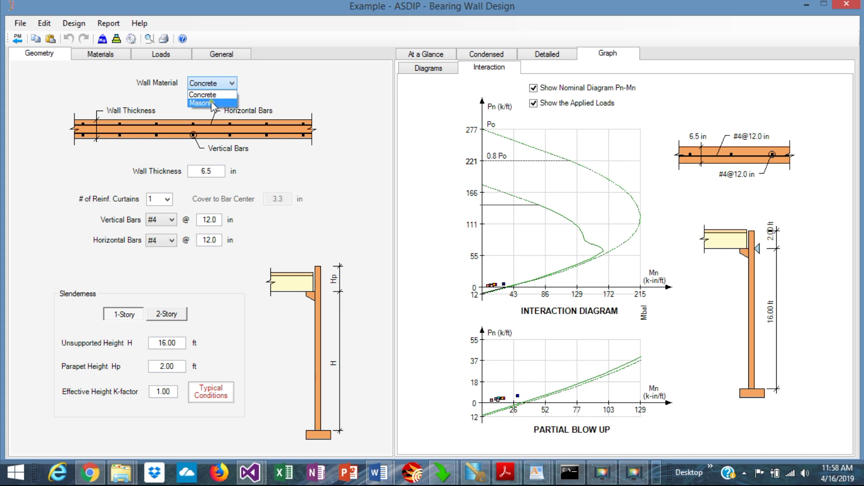
# - Switch the wall material to Masonry and close the Design Criteria unchanged
pyautogui.click(212, 104)
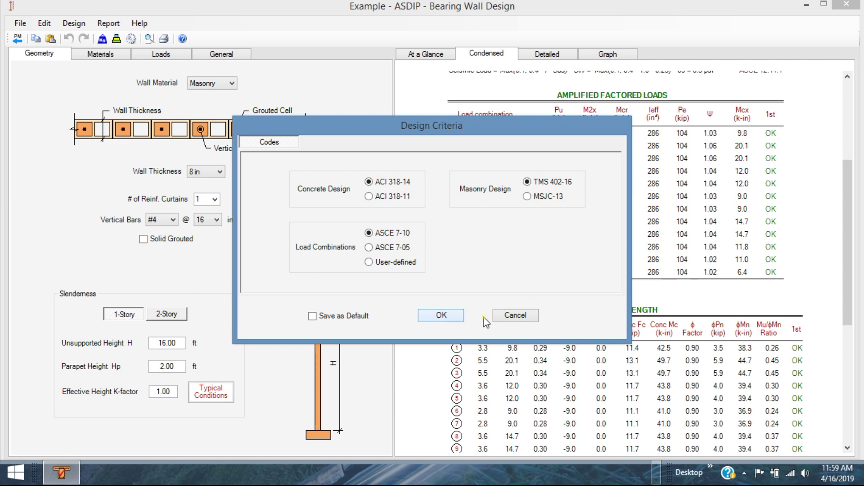
pyautogui.click(513, 320)
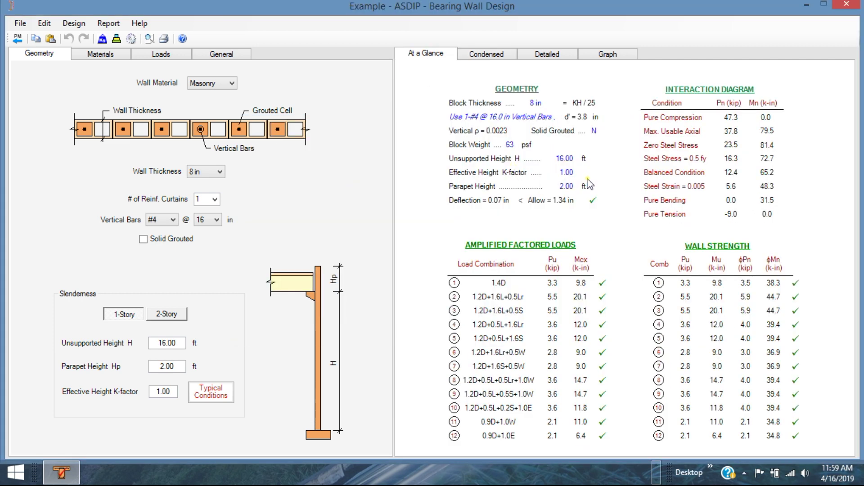